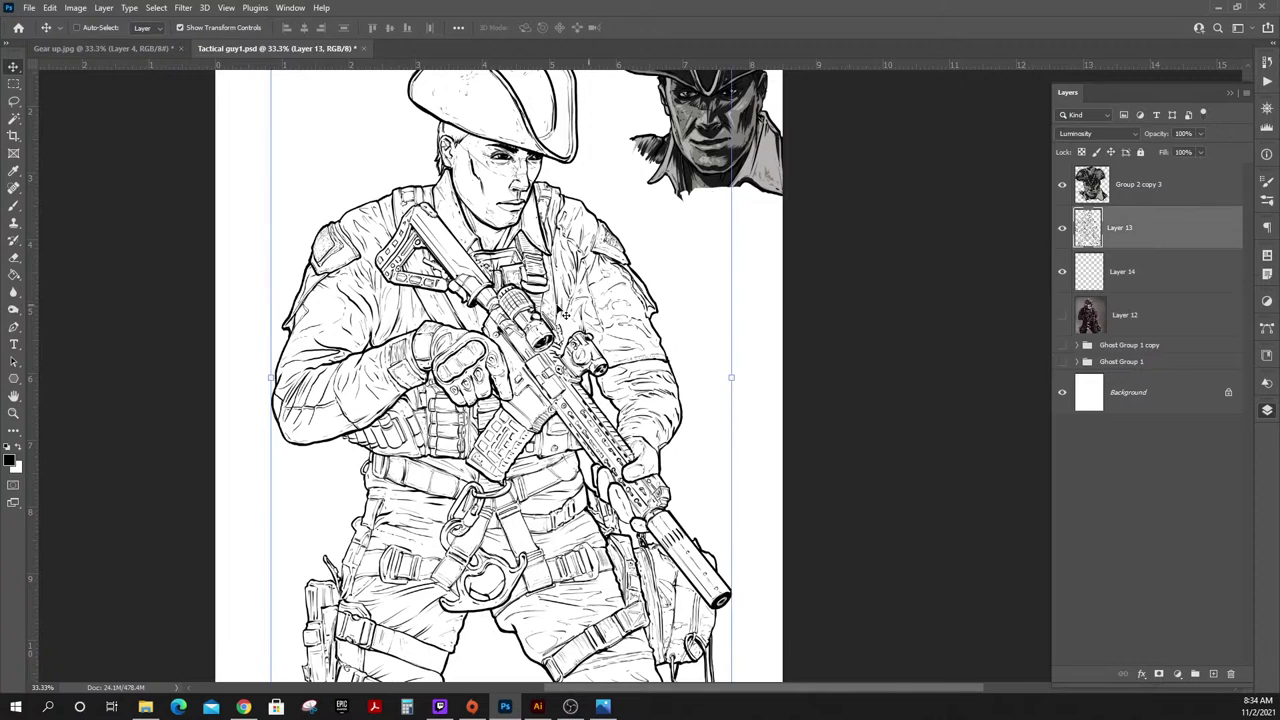
Select the line-art soldier by magic-wanding the empty area around the figure on Layer 13 and inverting the selection.
{"action": "left_click", "coordinate": [14, 118]}
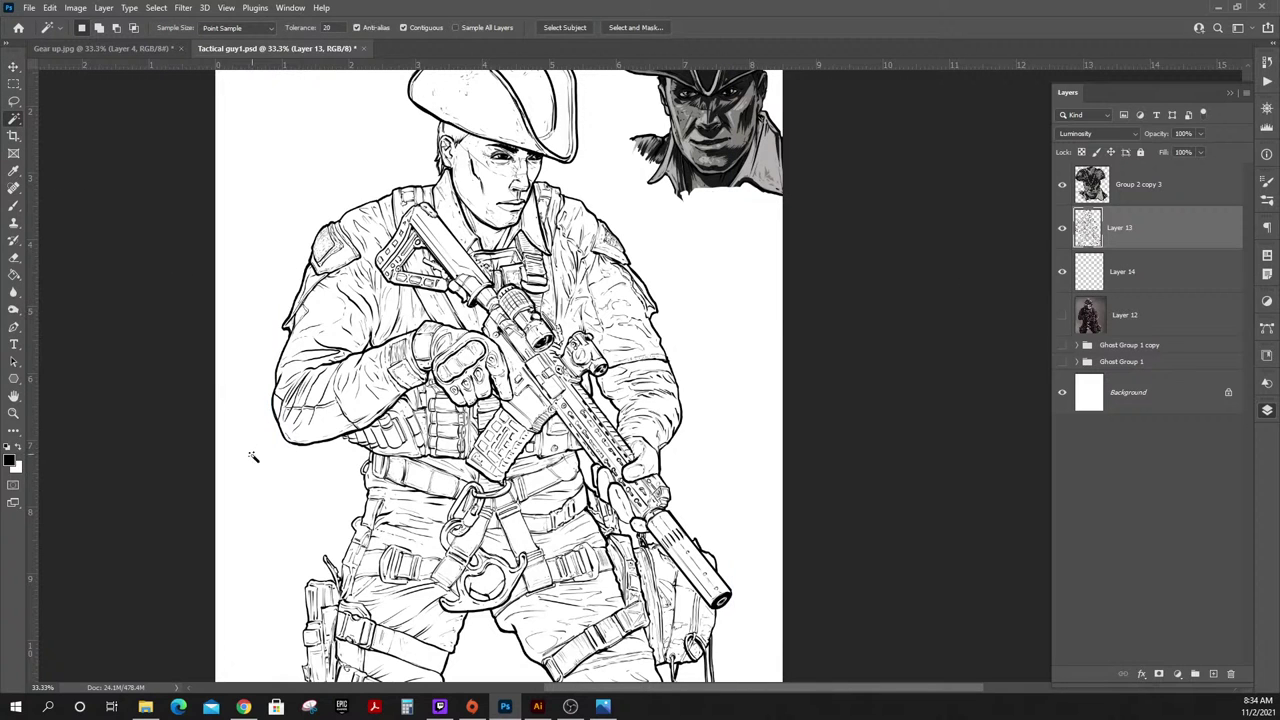
{"action": "left_click", "coordinate": [263, 497]}
{"action": "scroll", "coordinate": [540, 494], "scroll_direction": "down", "scroll_amount": 3}
{"action": "scroll", "coordinate": [536, 492], "scroll_direction": "up", "scroll_amount": 4}
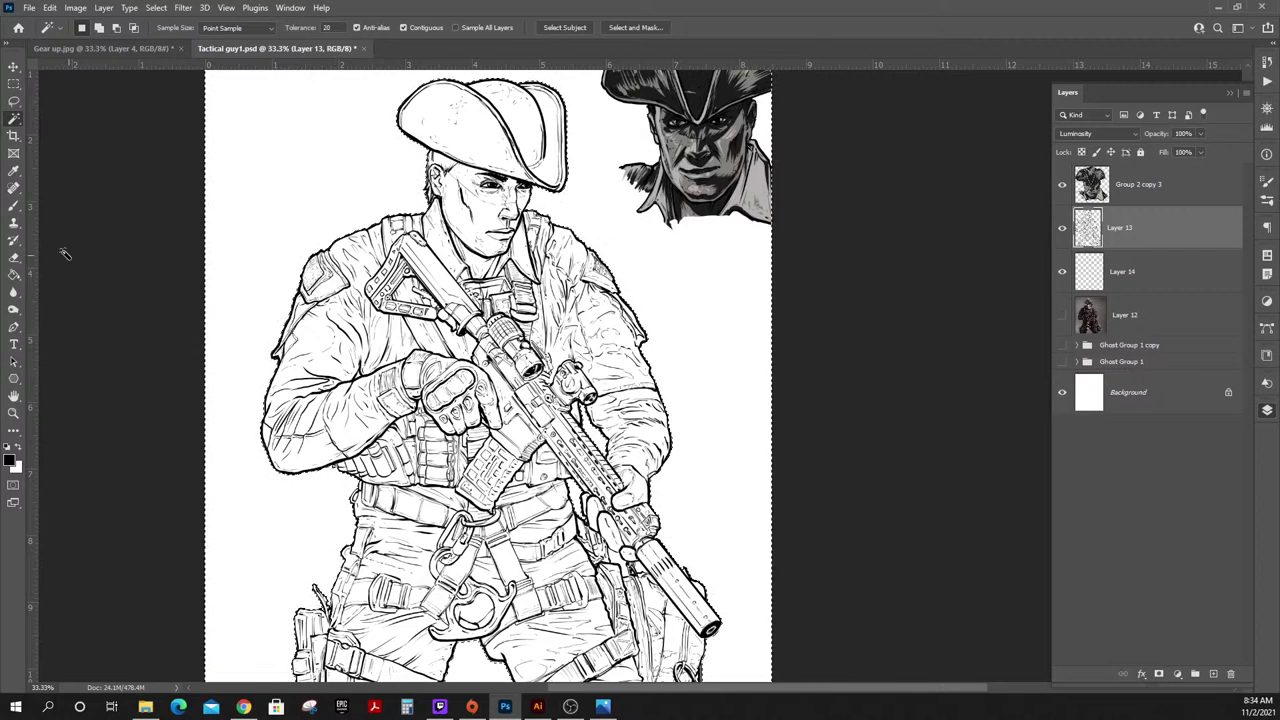
{"action": "left_click", "coordinate": [156, 7]}
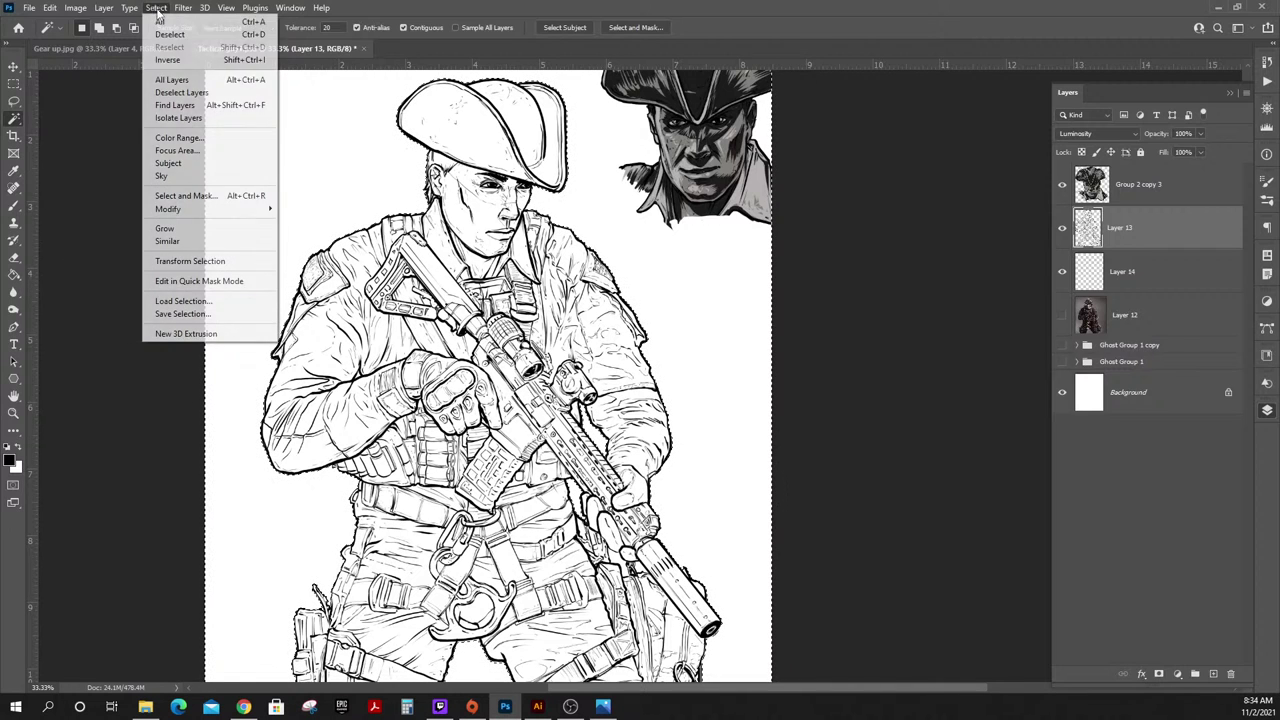
{"action": "left_click", "coordinate": [168, 60]}
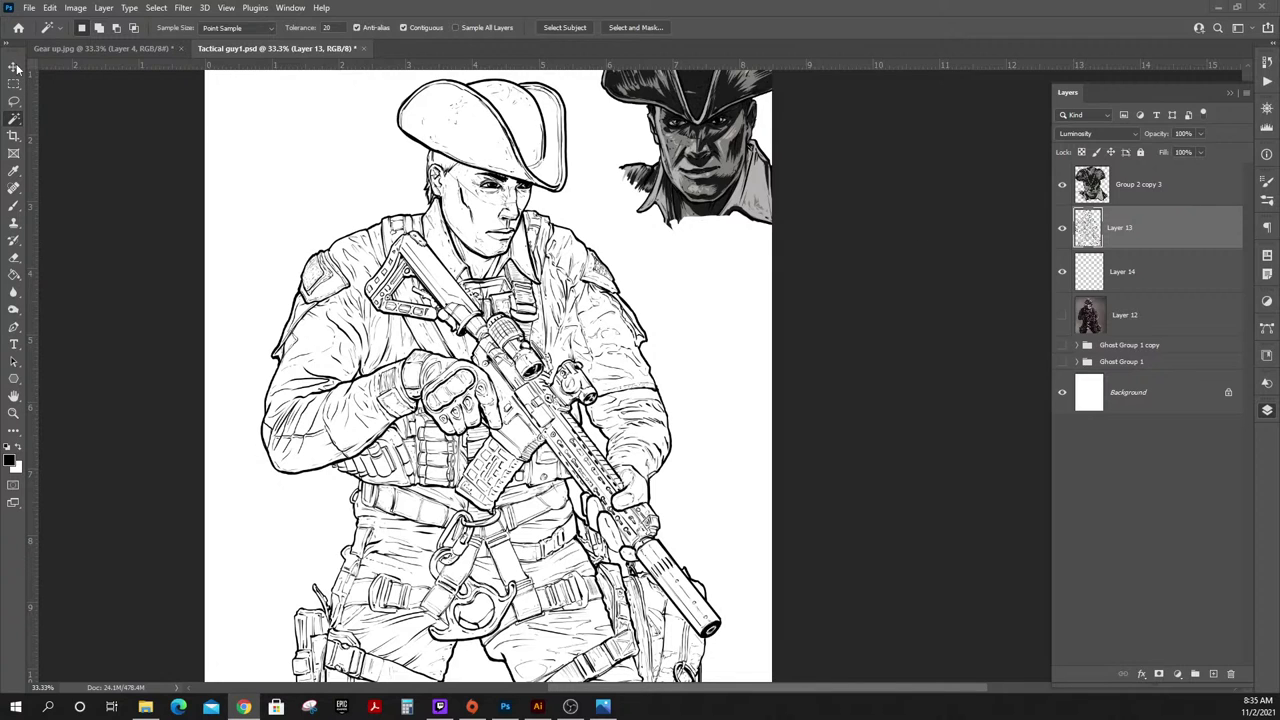
{"action": "left_click", "coordinate": [257, 170]}
Fill the selected figure on Layer 14 with a mid grey sampled from the reference portrait, then deselect.
{"action": "left_click", "coordinate": [13, 276]}
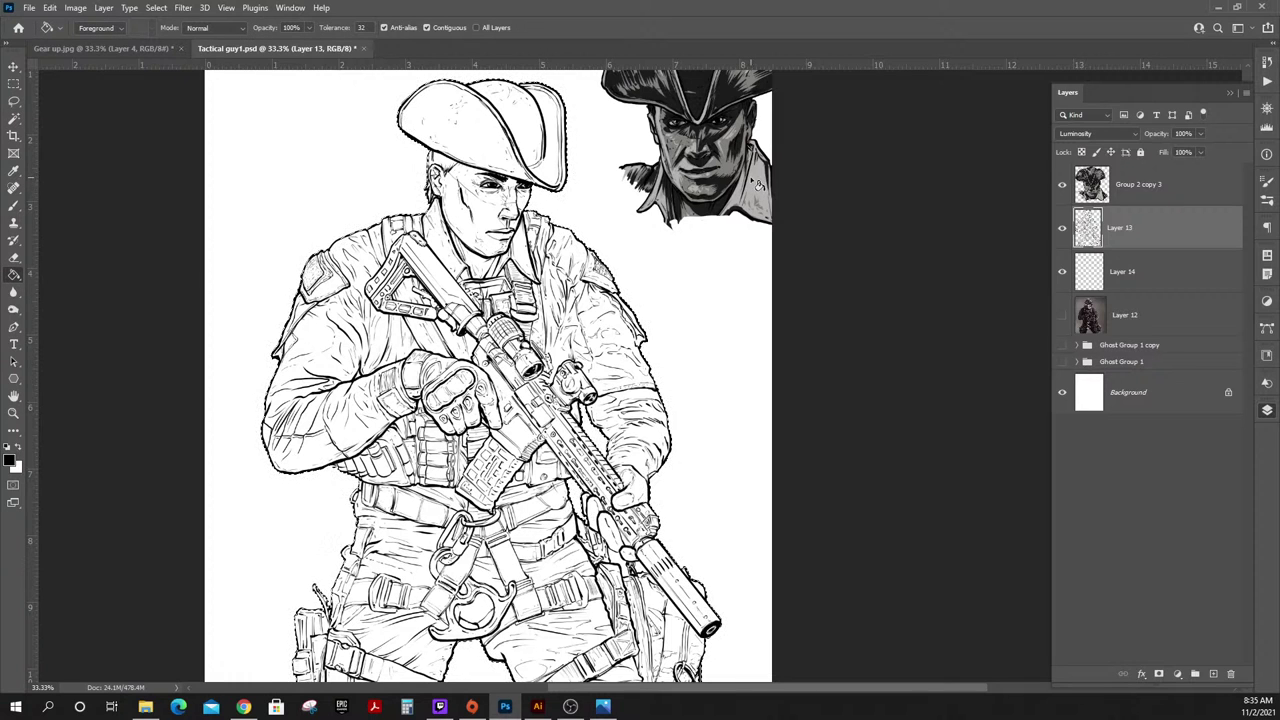
{"action": "left_click", "coordinate": [728, 165], "text": "alt"}
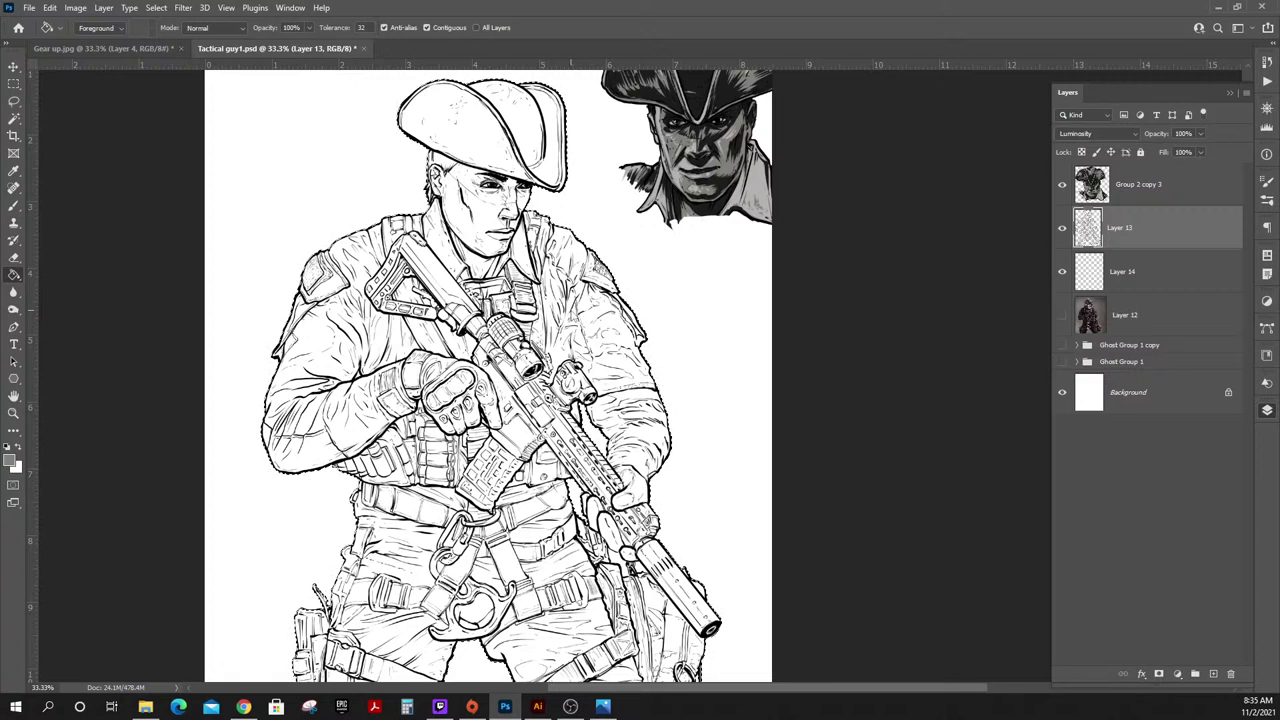
{"action": "left_click", "coordinate": [1176, 272]}
{"action": "left_click", "coordinate": [566, 302]}
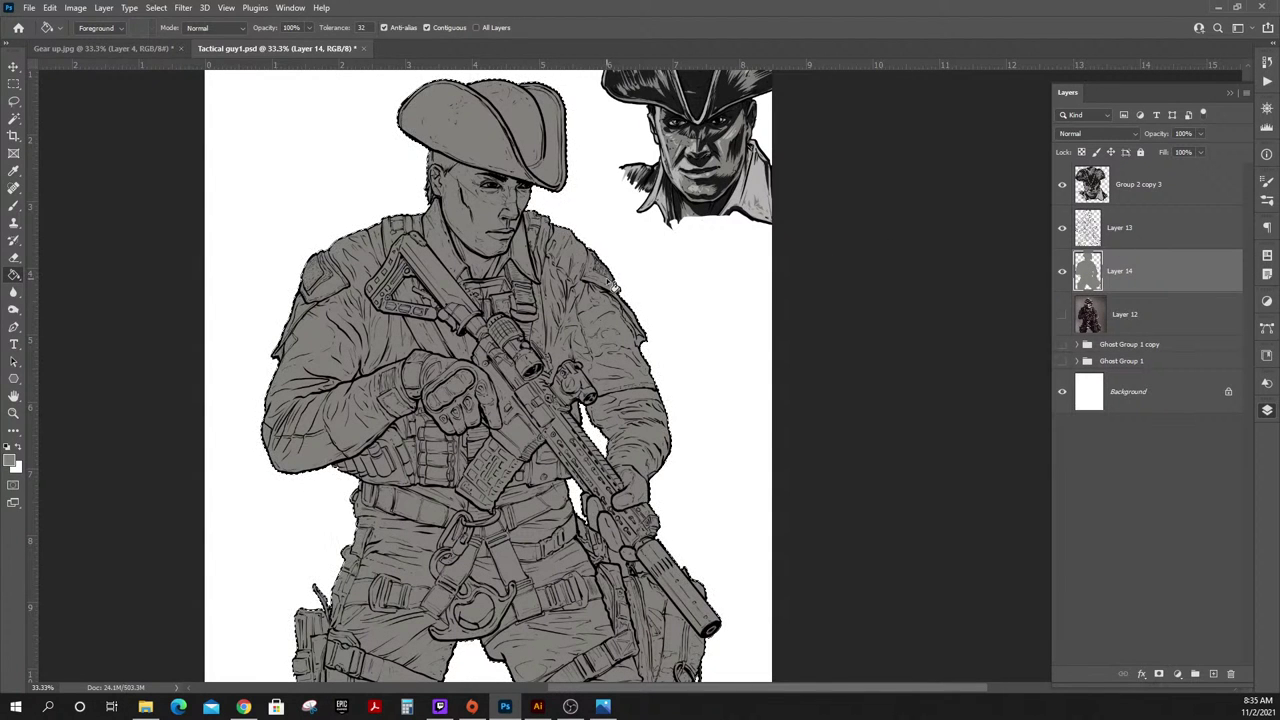
{"action": "key", "text": "ctrl+d"}
Enlarge the Hard Round Pressure Size brush and paint a dark shadow band under the hat brim across the soldier's eyes.
{"action": "left_click", "coordinate": [14, 205]}
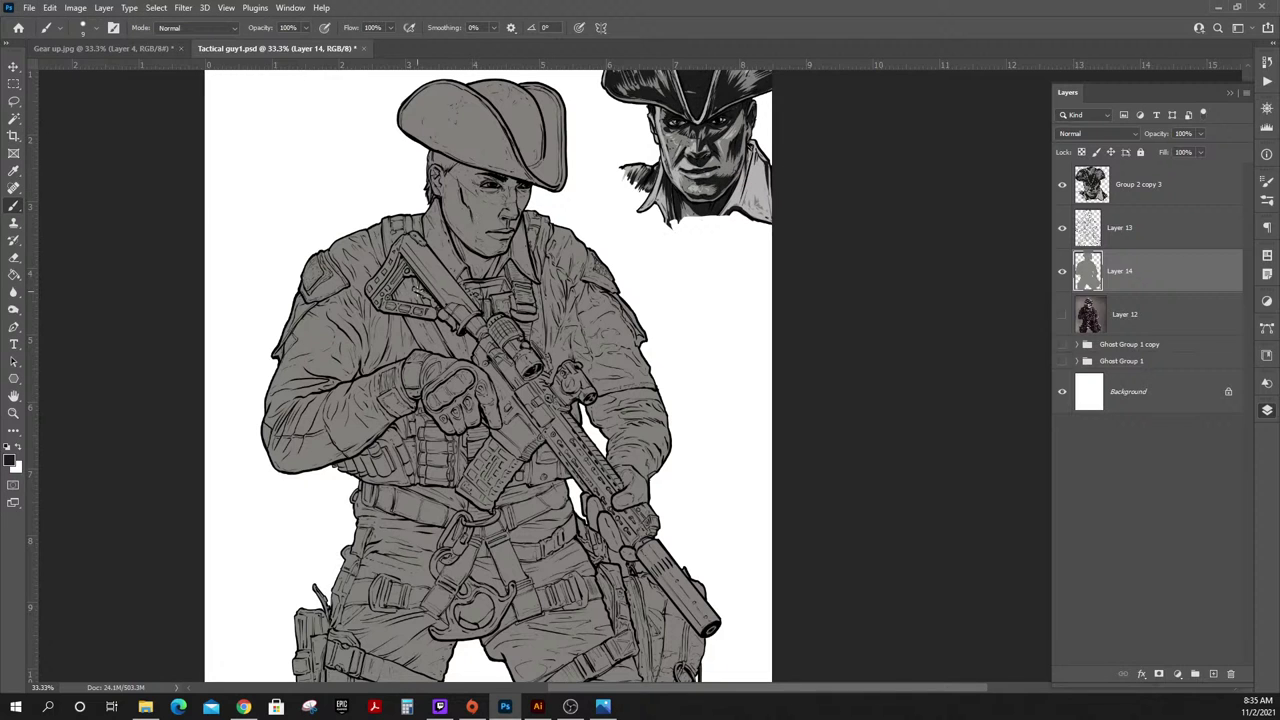
{"action": "right_click", "coordinate": [500, 370]}
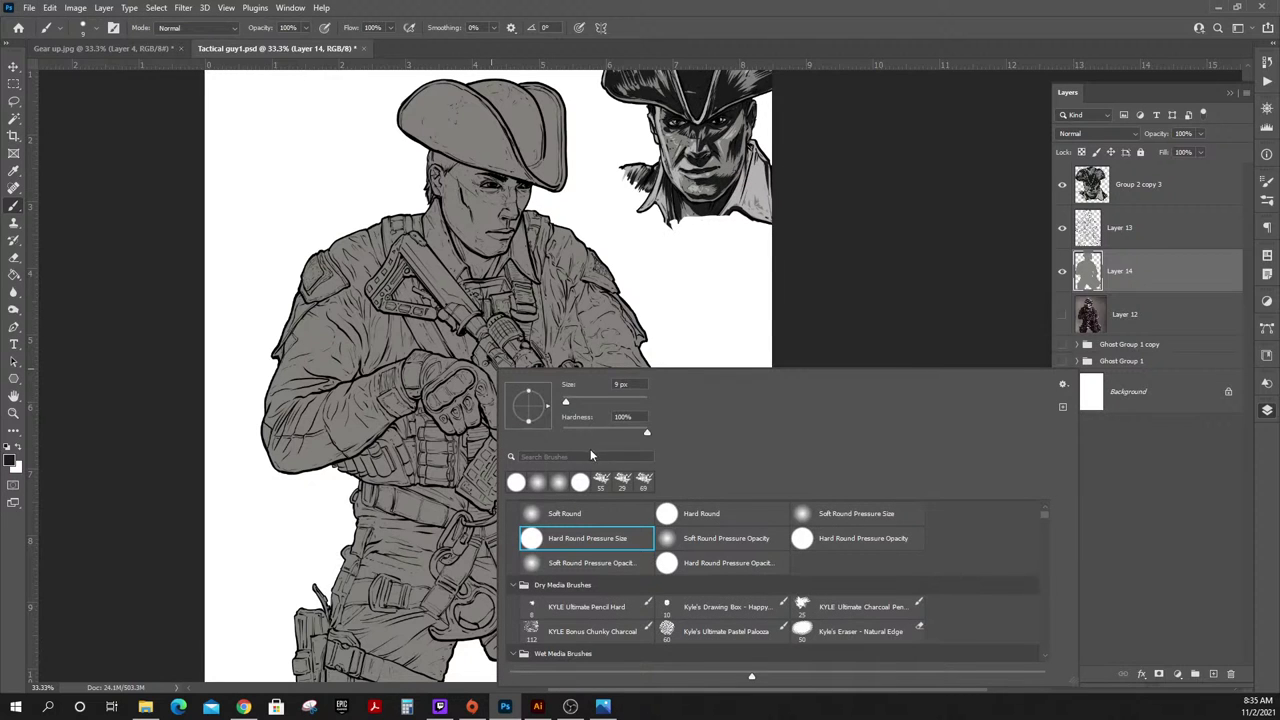
{"action": "left_click_drag", "start_coordinate": [576, 402], "coordinate": [574, 404]}
{"action": "left_click", "coordinate": [13, 413]}
{"action": "left_click", "coordinate": [532, 233]}
{"action": "left_click_drag", "start_coordinate": [498, 259], "coordinate": [402, 451]}
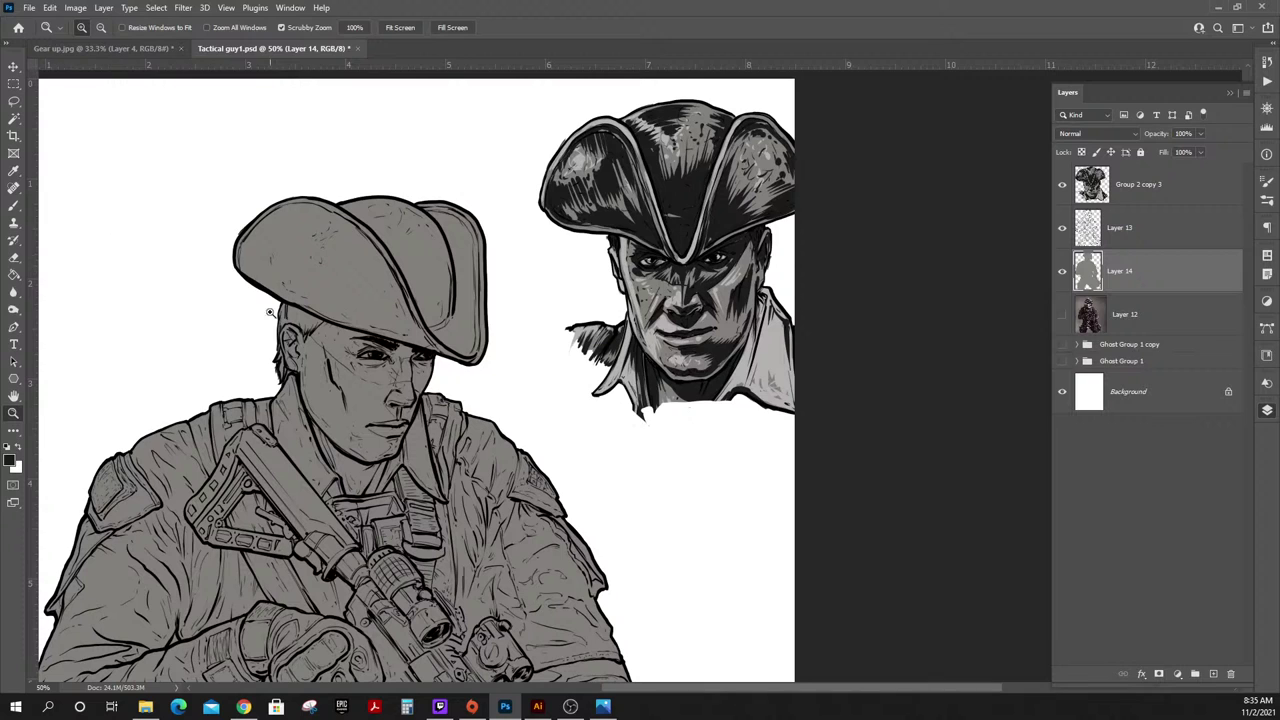
{"action": "left_click", "coordinate": [13, 207]}
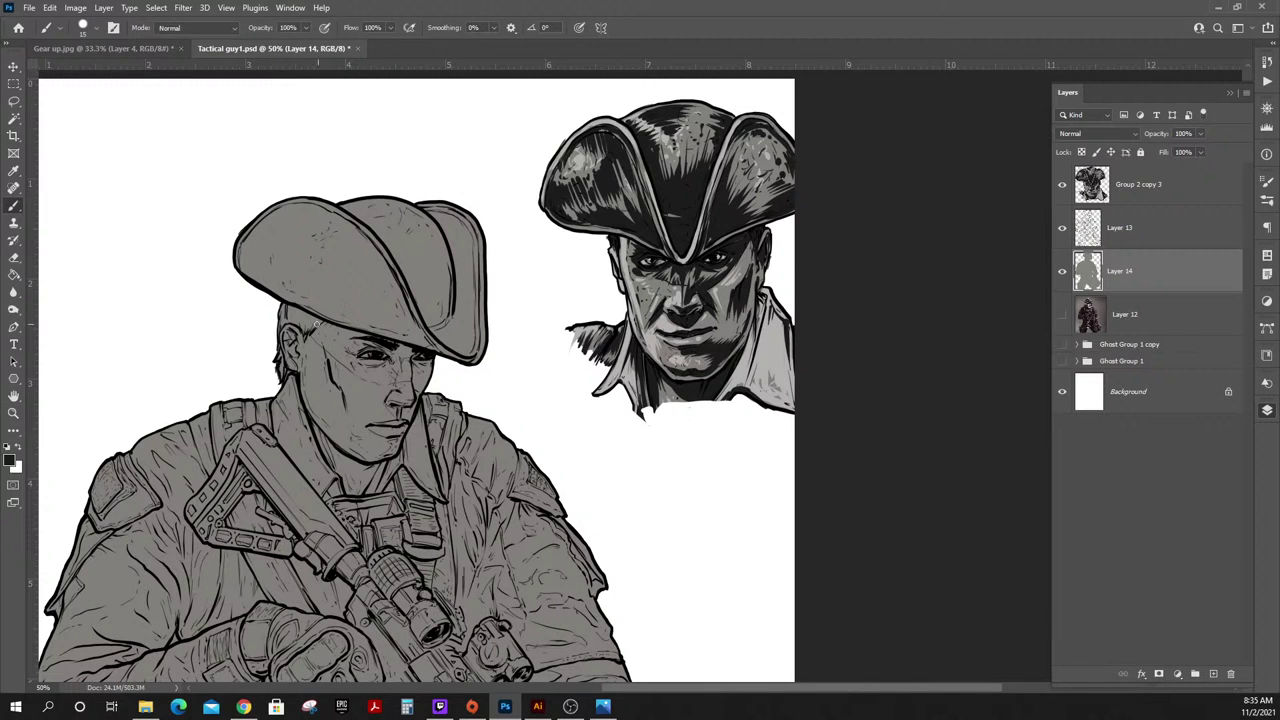
{"action": "left_click_drag", "start_coordinate": [284, 305], "coordinate": [382, 381]}
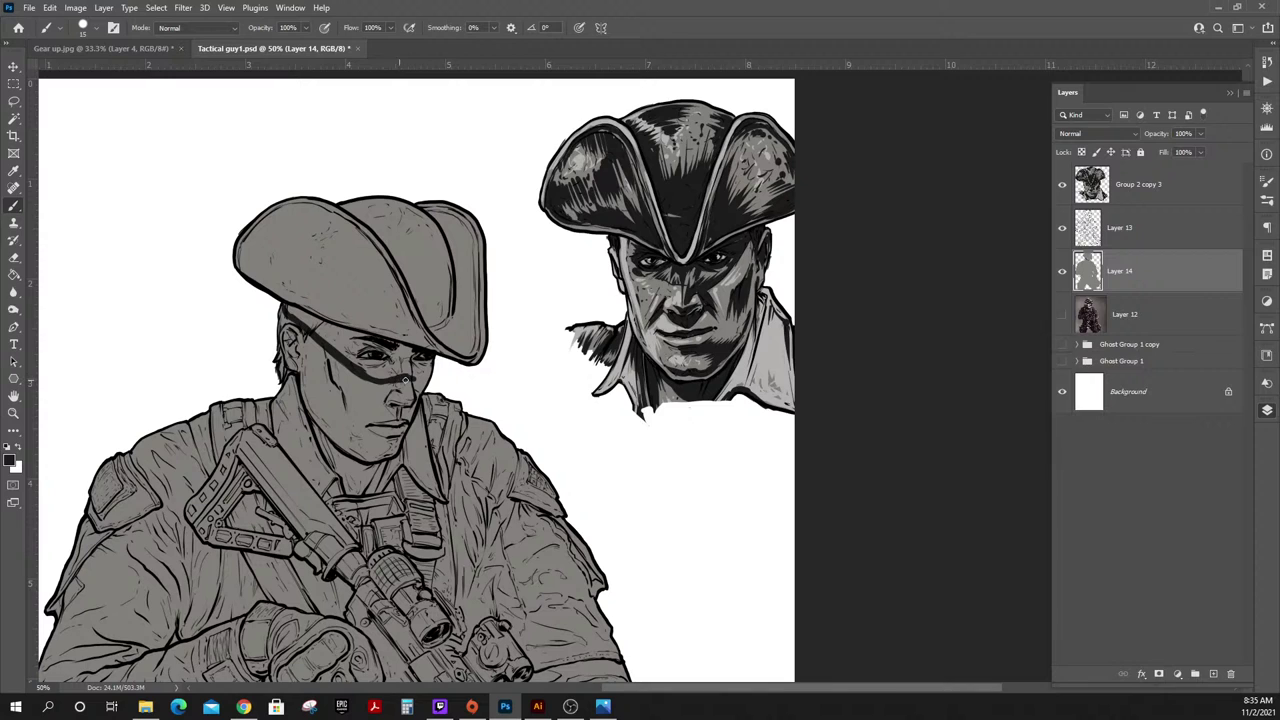
{"action": "left_click_drag", "start_coordinate": [415, 382], "coordinate": [427, 374]}
{"action": "left_click_drag", "start_coordinate": [425, 357], "coordinate": [414, 371]}
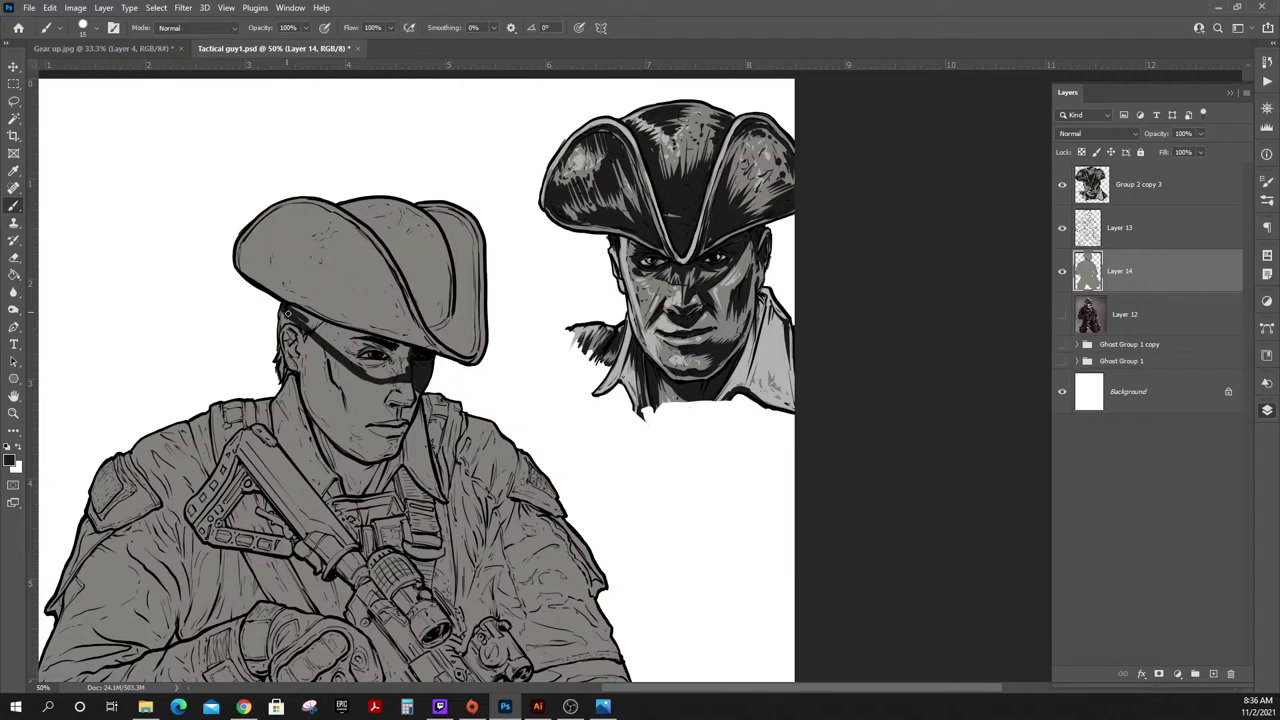
{"action": "mouse_move", "coordinate": [302, 314]}
{"action": "left_mouse_down"}
{"action": "mouse_move", "coordinate": [355, 344]}
{"action": "mouse_move", "coordinate": [305, 322]}
{"action": "mouse_move", "coordinate": [347, 351]}
{"action": "mouse_move", "coordinate": [366, 336]}
{"action": "mouse_move", "coordinate": [349, 333]}
{"action": "mouse_move", "coordinate": [374, 339]}
{"action": "mouse_move", "coordinate": [343, 336]}
{"action": "mouse_move", "coordinate": [354, 363]}
{"action": "mouse_move", "coordinate": [386, 376]}
{"action": "mouse_move", "coordinate": [410, 362]}
{"action": "mouse_move", "coordinate": [375, 365]}
{"action": "left_mouse_up"}
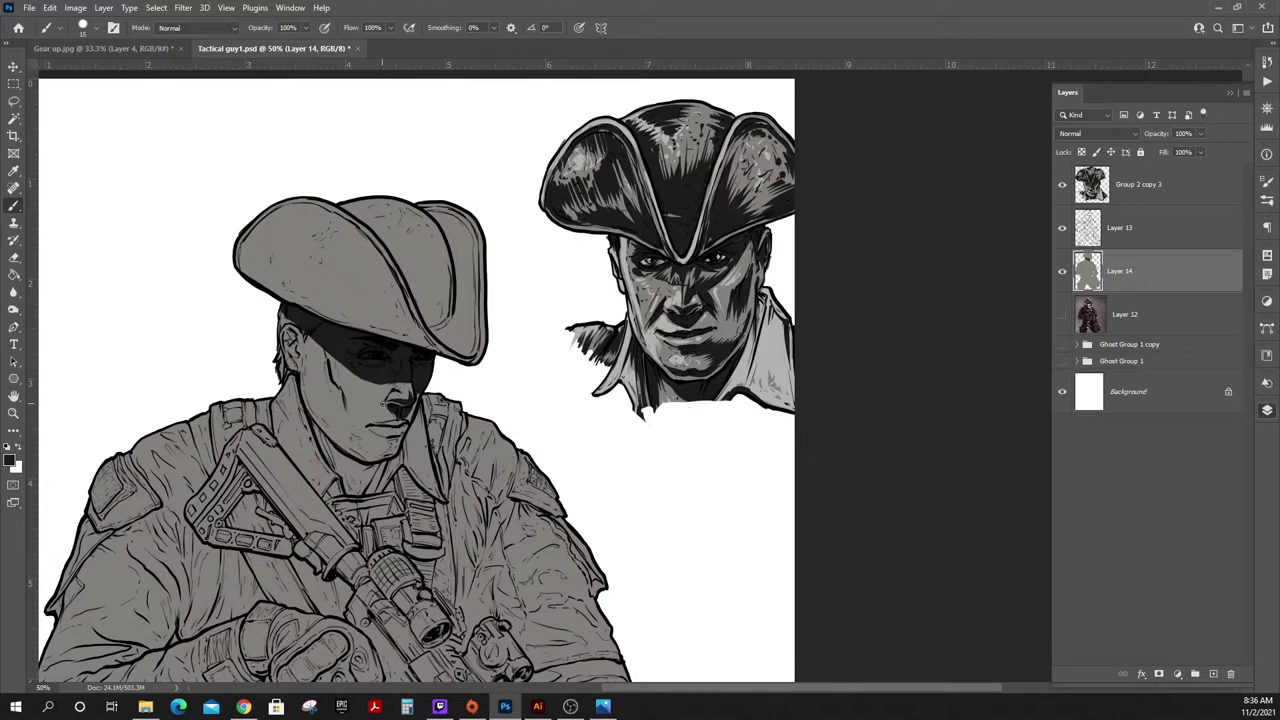
Paint dark shading around the soldier's nose, lips, chin and lower cheek on Layer 14.
{"action": "left_click_drag", "start_coordinate": [385, 392], "coordinate": [373, 412]}
{"action": "mouse_move", "coordinate": [389, 441]}
{"action": "left_mouse_down"}
{"action": "mouse_move", "coordinate": [388, 456]}
{"action": "mouse_move", "coordinate": [398, 452]}
{"action": "left_mouse_up"}
{"action": "left_click_drag", "start_coordinate": [371, 427], "coordinate": [390, 424]}
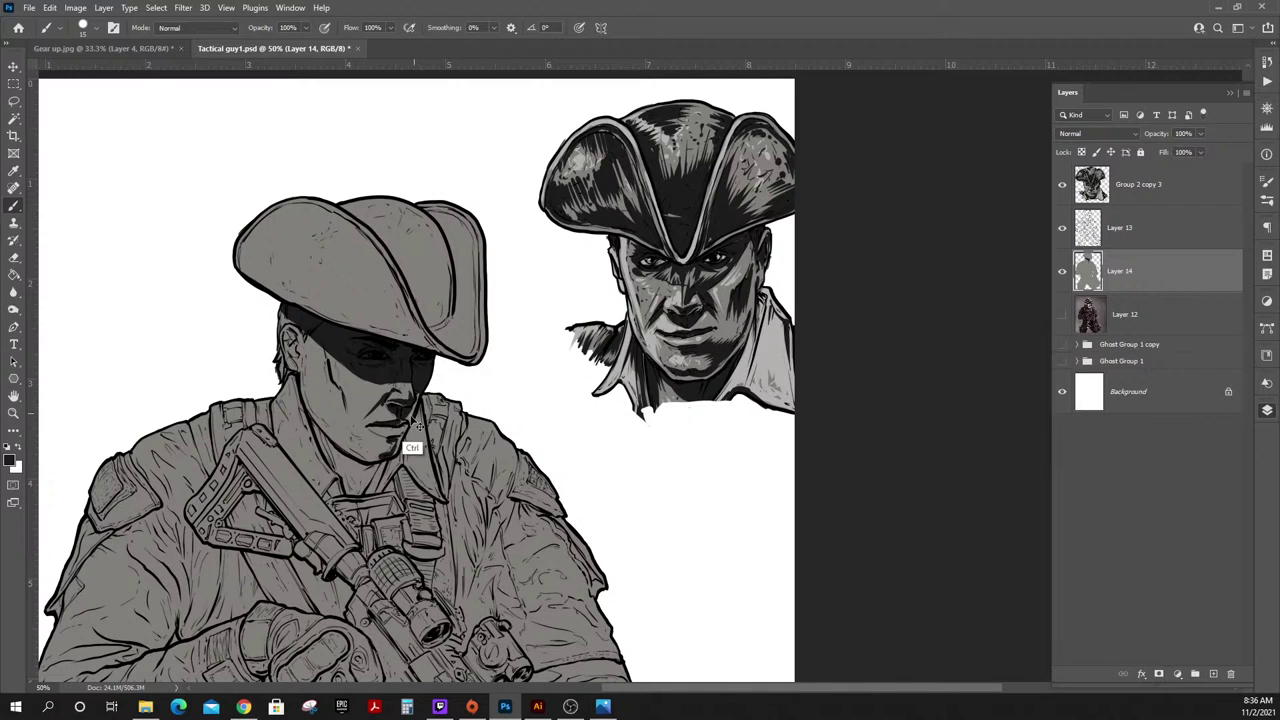
{"action": "left_click_drag", "start_coordinate": [372, 425], "coordinate": [399, 422]}
{"action": "left_click_drag", "start_coordinate": [381, 428], "coordinate": [404, 428]}
{"action": "mouse_move", "coordinate": [385, 440]}
{"action": "left_mouse_down"}
{"action": "mouse_move", "coordinate": [340, 366]}
{"action": "mouse_move", "coordinate": [346, 442]}
{"action": "mouse_move", "coordinate": [373, 457]}
{"action": "mouse_move", "coordinate": [335, 430]}
{"action": "mouse_move", "coordinate": [346, 447]}
{"action": "mouse_move", "coordinate": [364, 458]}
{"action": "mouse_move", "coordinate": [312, 400]}
{"action": "mouse_move", "coordinate": [349, 446]}
{"action": "mouse_move", "coordinate": [311, 411]}
{"action": "mouse_move", "coordinate": [329, 398]}
{"action": "mouse_move", "coordinate": [328, 371]}
{"action": "mouse_move", "coordinate": [345, 425]}
{"action": "left_mouse_up"}
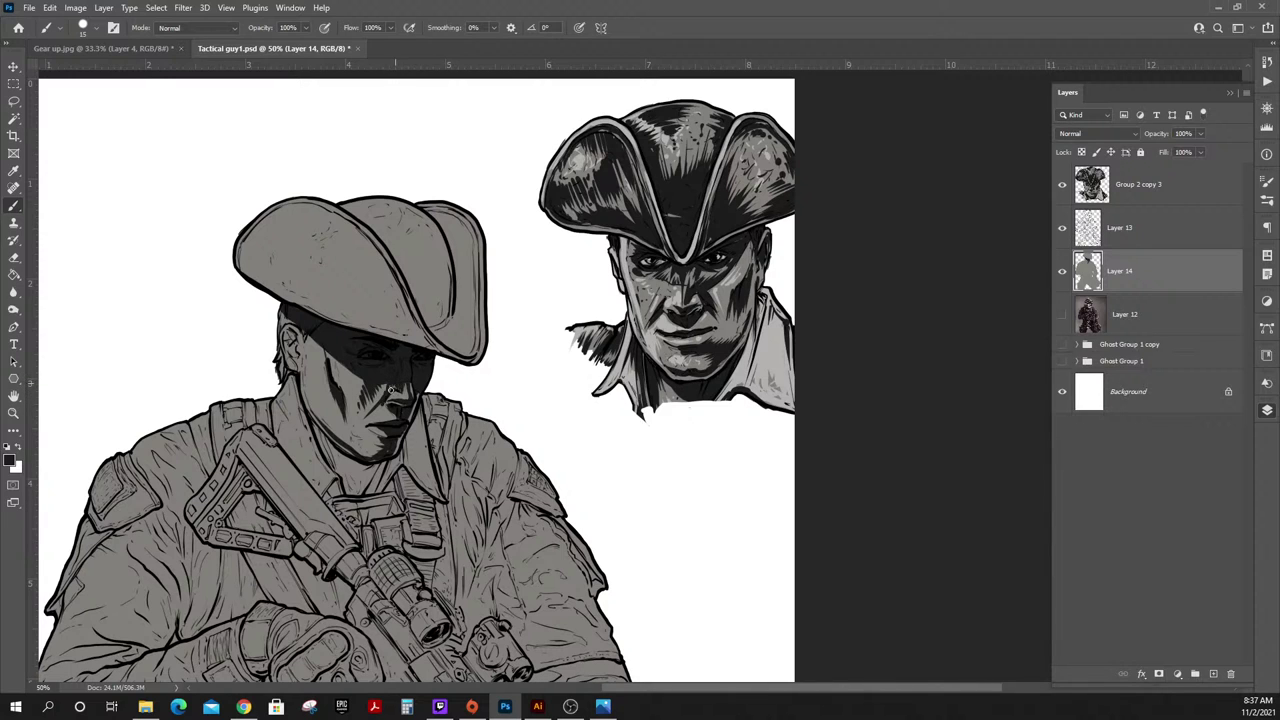
Deepen the shadows around the mouth, jaw and side of the face, and fill the neck with dark shading.
{"action": "mouse_move", "coordinate": [381, 404]}
{"action": "left_mouse_down"}
{"action": "mouse_move", "coordinate": [293, 548]}
{"action": "mouse_move", "coordinate": [383, 429]}
{"action": "left_mouse_up"}
{"action": "left_click_drag", "start_coordinate": [378, 424], "coordinate": [386, 425]}
{"action": "left_click_drag", "start_coordinate": [303, 374], "coordinate": [305, 400]}
{"action": "left_click_drag", "start_coordinate": [364, 434], "coordinate": [378, 440]}
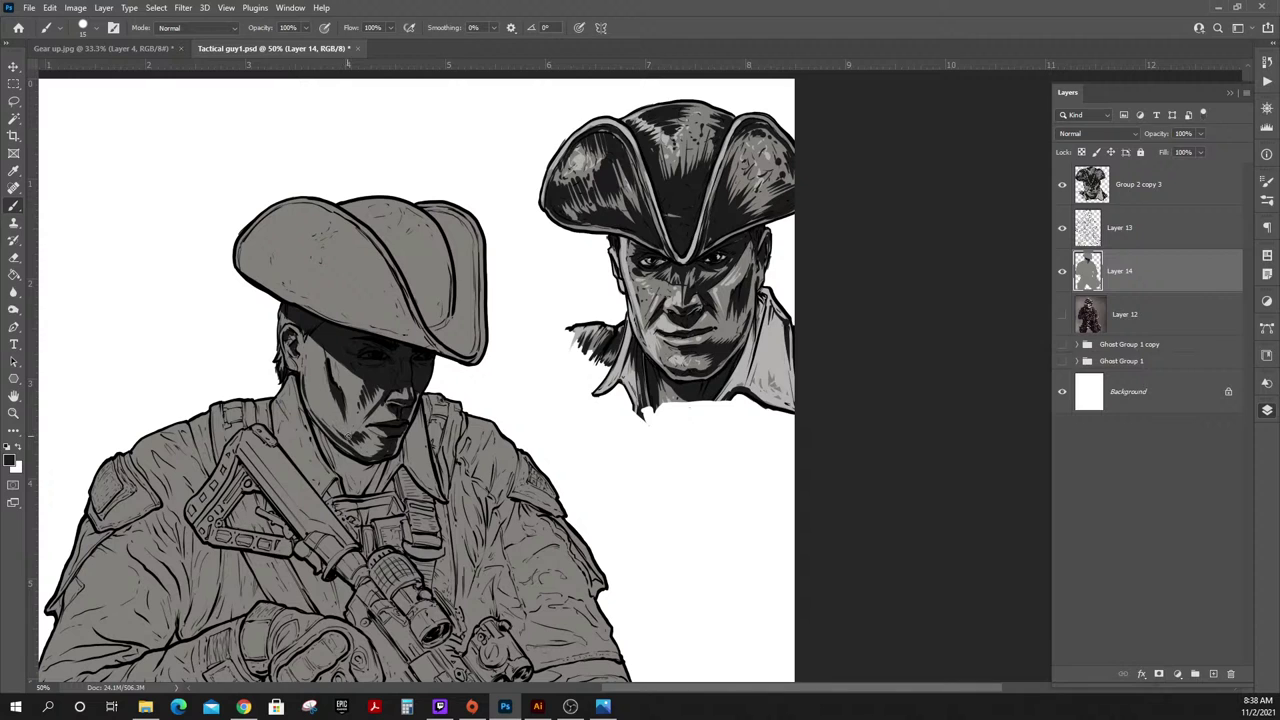
{"action": "left_click_drag", "start_coordinate": [356, 432], "coordinate": [348, 413]}
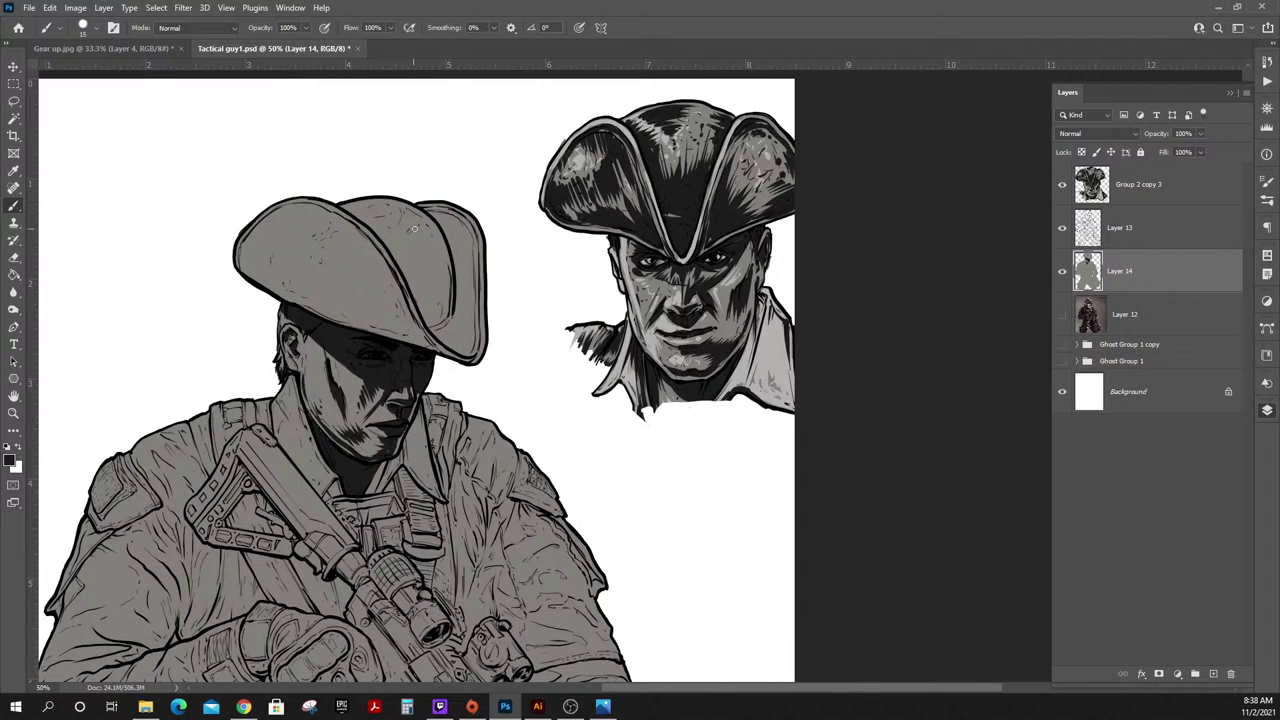
Paint tapered dark strokes over the hat's central crown, leaving grey highlights near its upper part.
{"action": "left_click_drag", "start_coordinate": [443, 314], "coordinate": [448, 260]}
{"action": "mouse_move", "coordinate": [445, 304]}
{"action": "left_mouse_down"}
{"action": "mouse_move", "coordinate": [447, 316]}
{"action": "mouse_move", "coordinate": [432, 238]}
{"action": "left_mouse_up"}
{"action": "left_click_drag", "start_coordinate": [444, 281], "coordinate": [430, 237]}
{"action": "mouse_move", "coordinate": [434, 286]}
{"action": "left_mouse_down"}
{"action": "mouse_move", "coordinate": [411, 217]}
{"action": "mouse_move", "coordinate": [428, 272]}
{"action": "mouse_move", "coordinate": [401, 213]}
{"action": "mouse_move", "coordinate": [418, 260]}
{"action": "mouse_move", "coordinate": [397, 214]}
{"action": "mouse_move", "coordinate": [390, 237]}
{"action": "mouse_move", "coordinate": [406, 262]}
{"action": "mouse_move", "coordinate": [387, 234]}
{"action": "mouse_move", "coordinate": [410, 271]}
{"action": "mouse_move", "coordinate": [412, 216]}
{"action": "mouse_move", "coordinate": [430, 265]}
{"action": "mouse_move", "coordinate": [426, 222]}
{"action": "left_mouse_up"}
{"action": "mouse_move", "coordinate": [427, 223]}
{"action": "left_mouse_down"}
{"action": "mouse_move", "coordinate": [417, 209]}
{"action": "mouse_move", "coordinate": [427, 229]}
{"action": "left_mouse_up"}
{"action": "mouse_move", "coordinate": [442, 302]}
{"action": "left_mouse_down"}
{"action": "mouse_move", "coordinate": [434, 262]}
{"action": "mouse_move", "coordinate": [428, 278]}
{"action": "mouse_move", "coordinate": [406, 254]}
{"action": "mouse_move", "coordinate": [433, 317]}
{"action": "mouse_move", "coordinate": [422, 296]}
{"action": "left_mouse_up"}
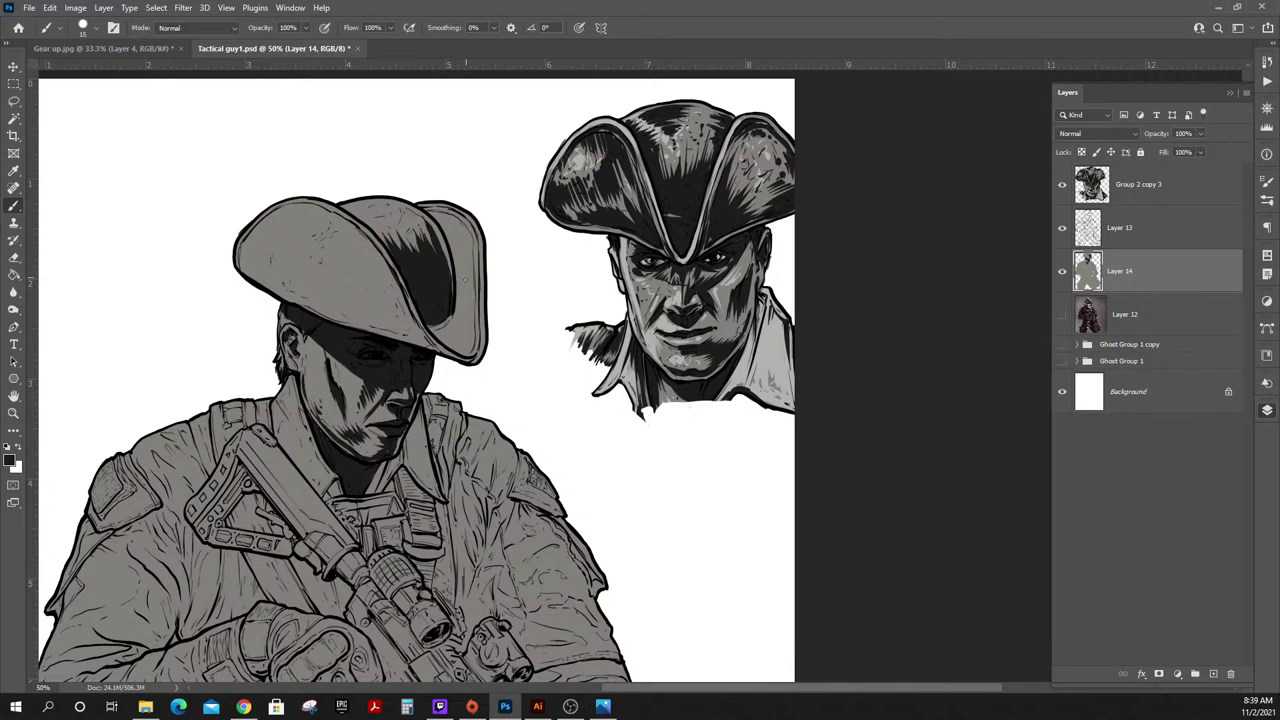
Shade the hat's far flap dark down to its lower tip, leaving a thin grey rim along the edge.
{"action": "mouse_move", "coordinate": [460, 291]}
{"action": "left_mouse_down"}
{"action": "mouse_move", "coordinate": [450, 235]}
{"action": "mouse_move", "coordinate": [460, 296]}
{"action": "mouse_move", "coordinate": [454, 240]}
{"action": "mouse_move", "coordinate": [467, 293]}
{"action": "mouse_move", "coordinate": [467, 232]}
{"action": "mouse_move", "coordinate": [482, 291]}
{"action": "mouse_move", "coordinate": [475, 252]}
{"action": "left_mouse_up"}
{"action": "mouse_move", "coordinate": [464, 328]}
{"action": "left_mouse_down"}
{"action": "mouse_move", "coordinate": [456, 296]}
{"action": "mouse_move", "coordinate": [468, 294]}
{"action": "mouse_move", "coordinate": [468, 328]}
{"action": "mouse_move", "coordinate": [476, 298]}
{"action": "left_mouse_up"}
{"action": "mouse_move", "coordinate": [475, 336]}
{"action": "left_mouse_down"}
{"action": "mouse_move", "coordinate": [473, 350]}
{"action": "mouse_move", "coordinate": [480, 292]}
{"action": "left_mouse_up"}
{"action": "left_click_drag", "start_coordinate": [432, 326], "coordinate": [468, 356]}
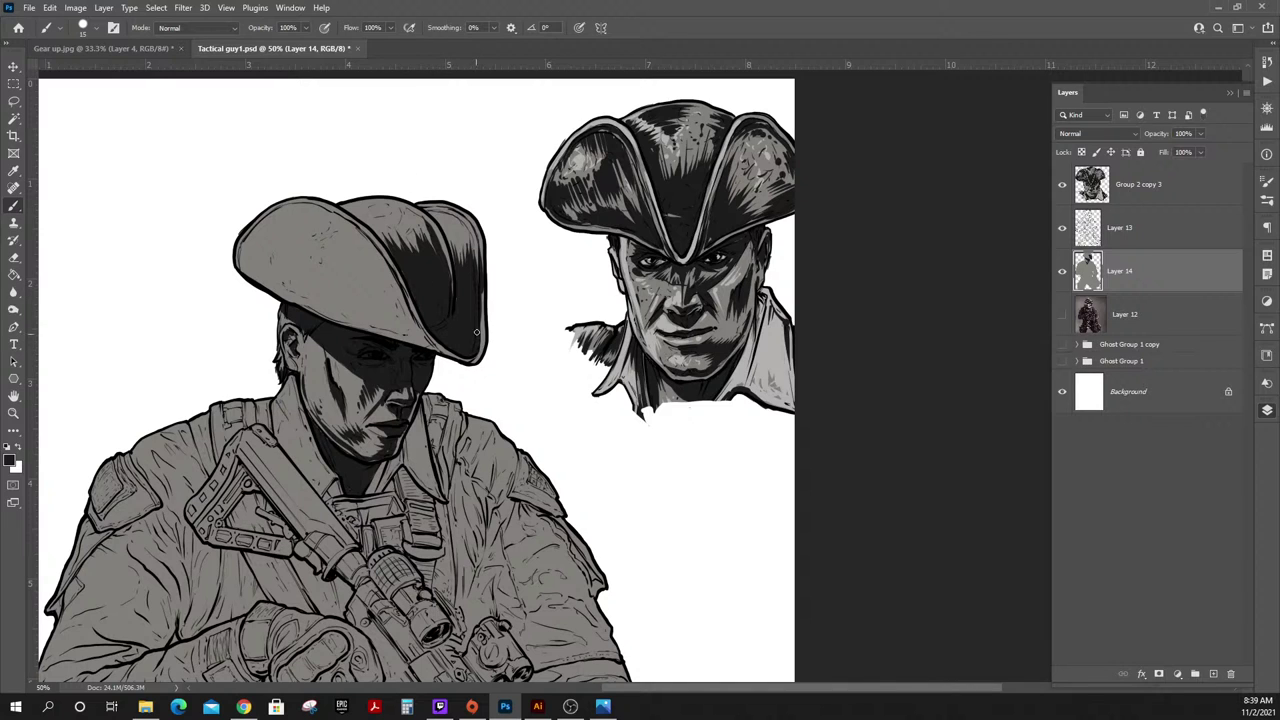
{"action": "left_click_drag", "start_coordinate": [478, 347], "coordinate": [481, 360]}
{"action": "left_click_drag", "start_coordinate": [478, 330], "coordinate": [476, 346]}
Paint dark hatching strokes along the lower edge and inner fold of the hat's large front brim.
{"action": "mouse_move", "coordinate": [401, 298]}
{"action": "left_mouse_down"}
{"action": "mouse_move", "coordinate": [423, 335]}
{"action": "mouse_move", "coordinate": [404, 333]}
{"action": "mouse_move", "coordinate": [422, 342]}
{"action": "left_mouse_up"}
{"action": "left_click_drag", "start_coordinate": [371, 322], "coordinate": [427, 344]}
{"action": "left_click_drag", "start_coordinate": [398, 302], "coordinate": [378, 252]}
{"action": "mouse_move", "coordinate": [402, 316]}
{"action": "left_mouse_down"}
{"action": "mouse_move", "coordinate": [365, 276]}
{"action": "mouse_move", "coordinate": [398, 318]}
{"action": "mouse_move", "coordinate": [333, 275]}
{"action": "mouse_move", "coordinate": [391, 318]}
{"action": "mouse_move", "coordinate": [316, 280]}
{"action": "mouse_move", "coordinate": [367, 319]}
{"action": "mouse_move", "coordinate": [294, 273]}
{"action": "mouse_move", "coordinate": [358, 316]}
{"action": "mouse_move", "coordinate": [282, 271]}
{"action": "mouse_move", "coordinate": [340, 316]}
{"action": "left_mouse_up"}
{"action": "mouse_move", "coordinate": [408, 342]}
{"action": "left_mouse_down"}
{"action": "mouse_move", "coordinate": [386, 332]}
{"action": "mouse_move", "coordinate": [388, 318]}
{"action": "mouse_move", "coordinate": [411, 323]}
{"action": "left_mouse_up"}
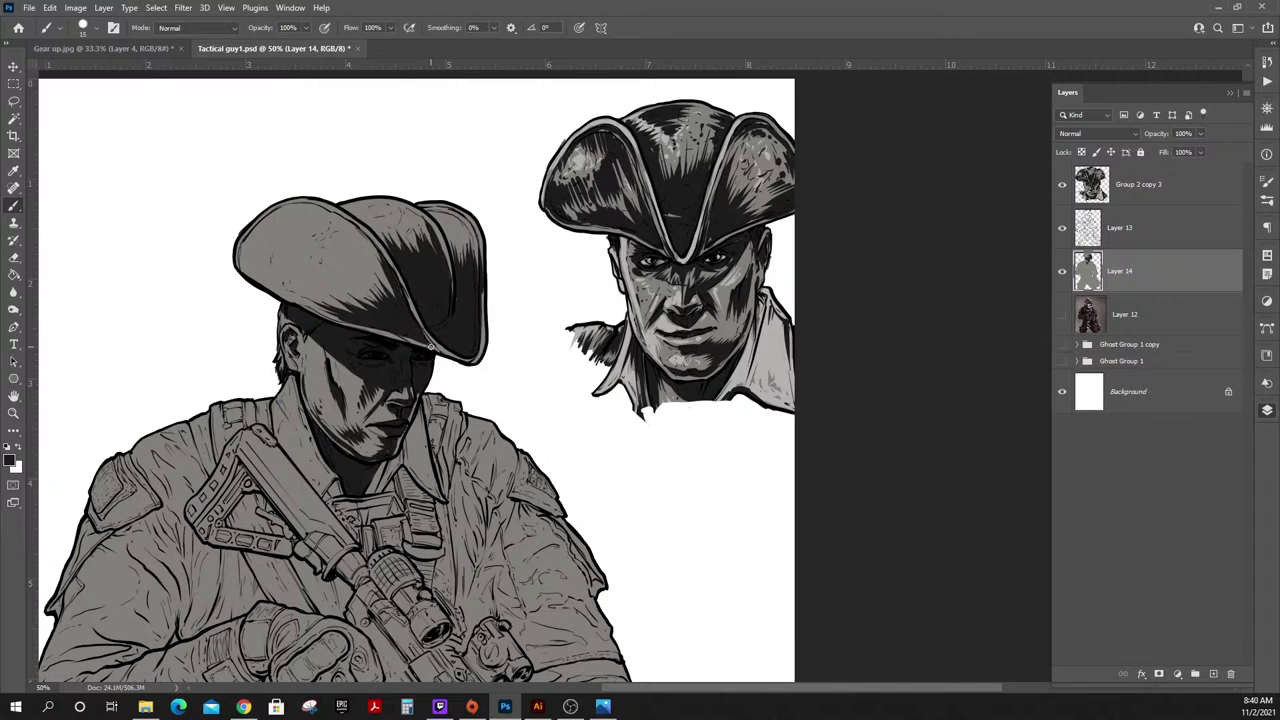
{"action": "mouse_move", "coordinate": [243, 268]}
{"action": "left_mouse_down"}
{"action": "mouse_move", "coordinate": [286, 207]}
{"action": "mouse_move", "coordinate": [247, 243]}
{"action": "mouse_move", "coordinate": [252, 268]}
{"action": "mouse_move", "coordinate": [269, 241]}
{"action": "mouse_move", "coordinate": [258, 270]}
{"action": "mouse_move", "coordinate": [277, 232]}
{"action": "mouse_move", "coordinate": [261, 271]}
{"action": "mouse_move", "coordinate": [264, 255]}
{"action": "mouse_move", "coordinate": [273, 275]}
{"action": "mouse_move", "coordinate": [284, 205]}
{"action": "mouse_move", "coordinate": [244, 266]}
{"action": "mouse_move", "coordinate": [263, 284]}
{"action": "mouse_move", "coordinate": [243, 266]}
{"action": "mouse_move", "coordinate": [328, 306]}
{"action": "left_mouse_up"}
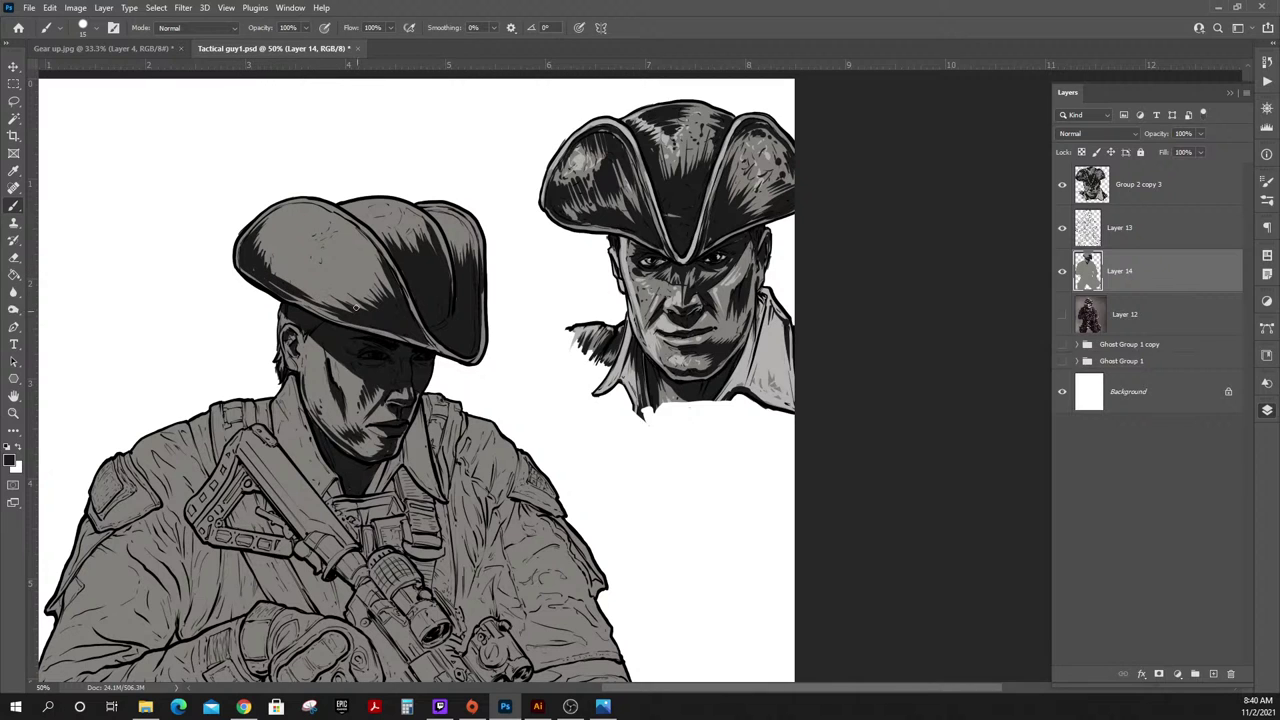
Add dark tapered strokes along the hat's upper edges and a hatched patch in the middle of the front brim.
{"action": "mouse_move", "coordinate": [428, 210]}
{"action": "left_mouse_down"}
{"action": "mouse_move", "coordinate": [456, 218]}
{"action": "mouse_move", "coordinate": [446, 232]}
{"action": "left_mouse_up"}
{"action": "mouse_move", "coordinate": [302, 205]}
{"action": "left_mouse_down"}
{"action": "mouse_move", "coordinate": [253, 234]}
{"action": "mouse_move", "coordinate": [306, 209]}
{"action": "mouse_move", "coordinate": [257, 233]}
{"action": "mouse_move", "coordinate": [291, 211]}
{"action": "left_mouse_up"}
{"action": "left_click_drag", "start_coordinate": [270, 230], "coordinate": [291, 216]}
{"action": "left_click_drag", "start_coordinate": [287, 225], "coordinate": [294, 218]}
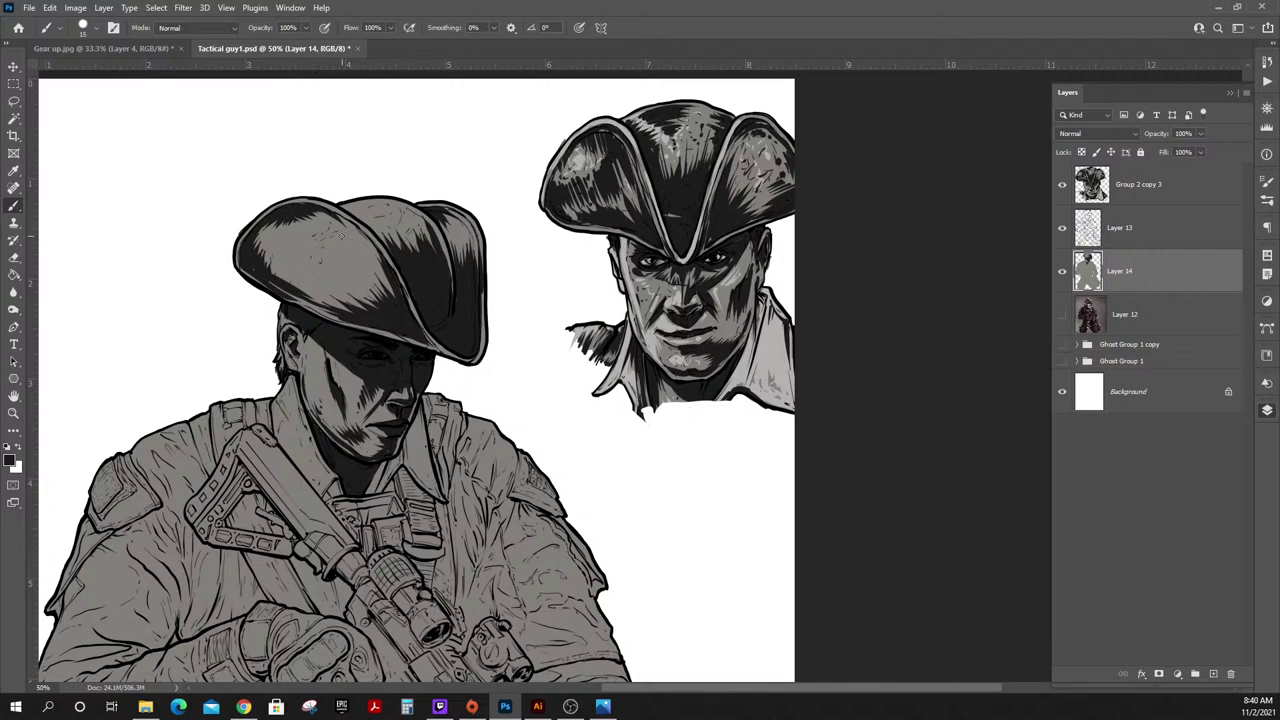
{"action": "mouse_move", "coordinate": [322, 272]}
{"action": "left_mouse_down"}
{"action": "mouse_move", "coordinate": [354, 244]}
{"action": "mouse_move", "coordinate": [382, 263]}
{"action": "mouse_move", "coordinate": [339, 218]}
{"action": "mouse_move", "coordinate": [359, 235]}
{"action": "mouse_move", "coordinate": [350, 219]}
{"action": "mouse_move", "coordinate": [338, 218]}
{"action": "mouse_move", "coordinate": [355, 242]}
{"action": "mouse_move", "coordinate": [325, 218]}
{"action": "mouse_move", "coordinate": [308, 273]}
{"action": "left_mouse_up"}
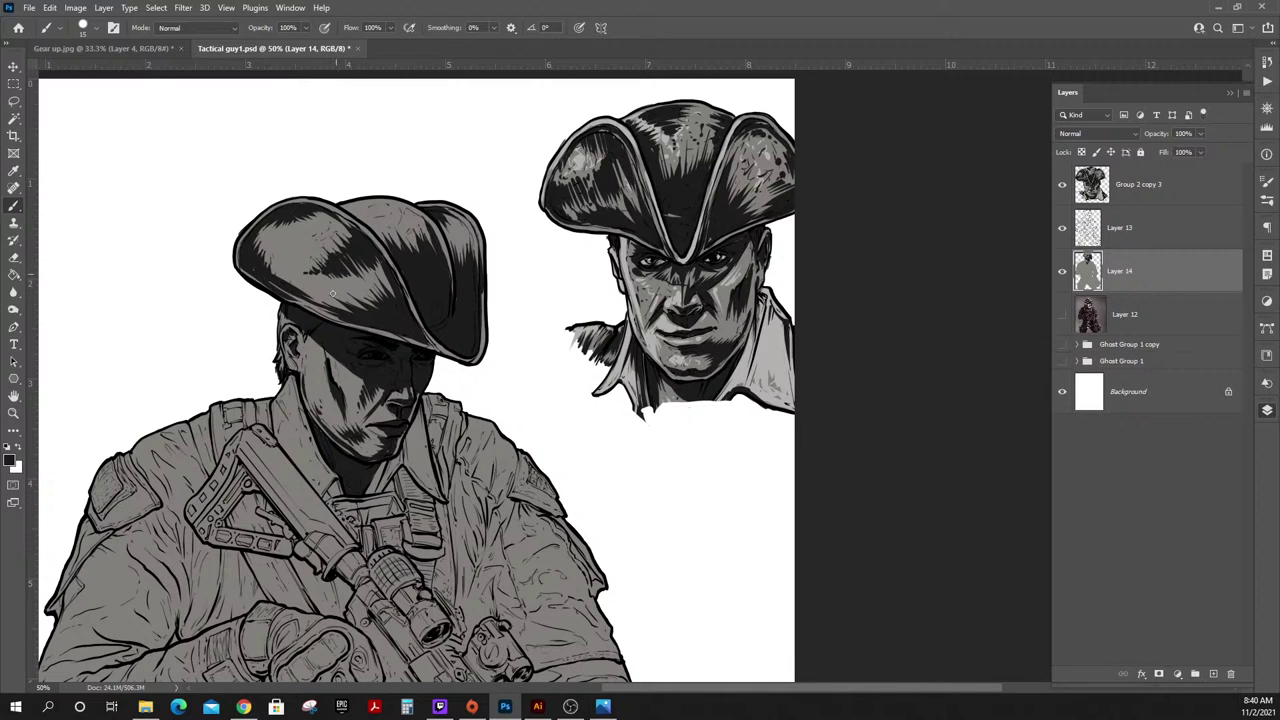
Paint dark shadows inside the shirt collar and along the collar's outer edge.
{"action": "mouse_move", "coordinate": [324, 495]}
{"action": "left_mouse_down"}
{"action": "mouse_move", "coordinate": [334, 482]}
{"action": "mouse_move", "coordinate": [326, 500]}
{"action": "left_mouse_up"}
{"action": "mouse_move", "coordinate": [399, 479]}
{"action": "left_mouse_down"}
{"action": "mouse_move", "coordinate": [386, 489]}
{"action": "mouse_move", "coordinate": [401, 471]}
{"action": "mouse_move", "coordinate": [440, 505]}
{"action": "mouse_move", "coordinate": [397, 486]}
{"action": "left_mouse_up"}
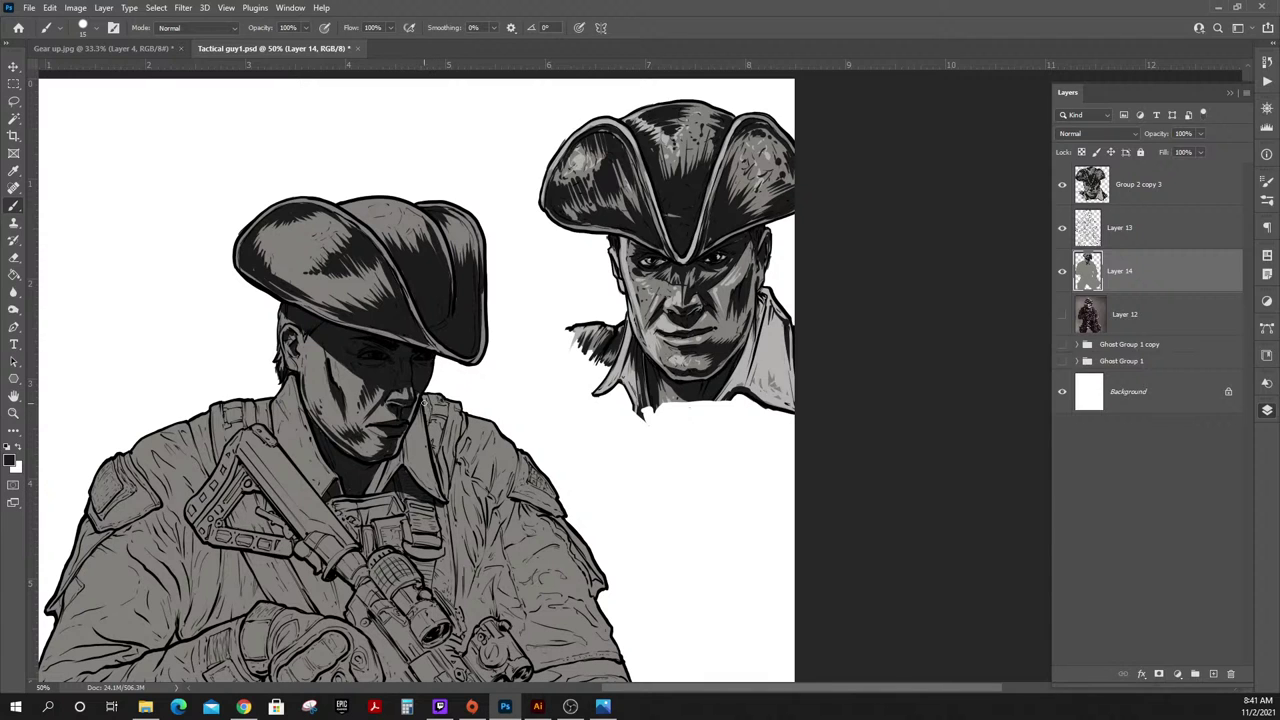
{"action": "left_click_drag", "start_coordinate": [430, 424], "coordinate": [448, 500]}
Outline and fill a solid dark cast shadow beside the neck and over the shoulder farther from the rifle stock.
{"action": "key", "text": "alt+Tab"}
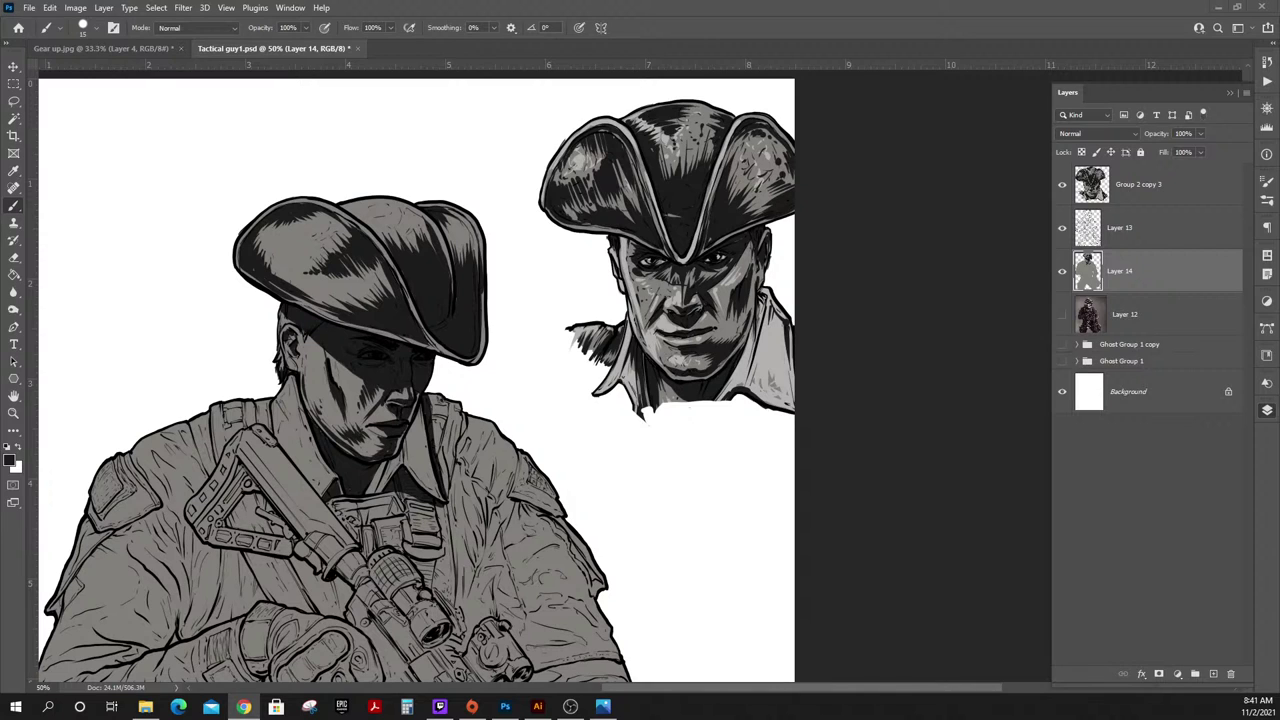
{"action": "left_click", "coordinate": [327, 369]}
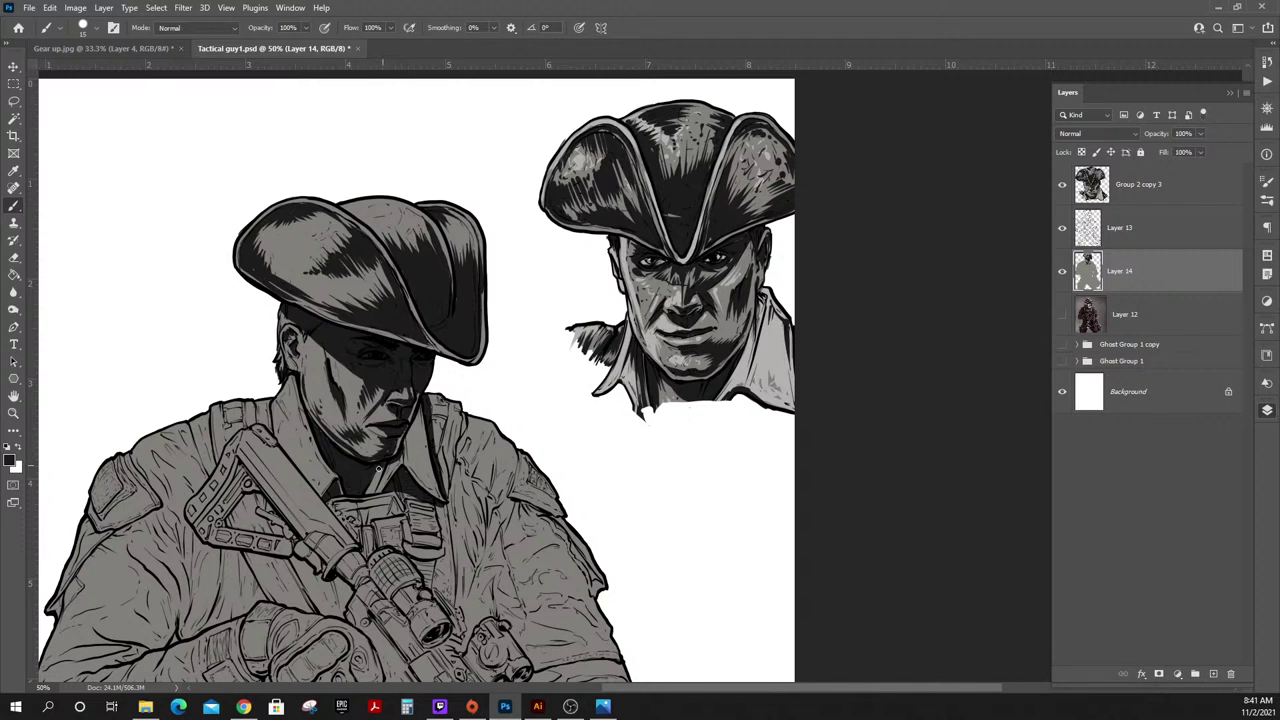
{"action": "left_click_drag", "start_coordinate": [404, 447], "coordinate": [430, 460]}
{"action": "mouse_move", "coordinate": [420, 415]}
{"action": "left_mouse_down"}
{"action": "mouse_move", "coordinate": [404, 447]}
{"action": "mouse_move", "coordinate": [412, 438]}
{"action": "mouse_move", "coordinate": [407, 448]}
{"action": "mouse_move", "coordinate": [424, 452]}
{"action": "mouse_move", "coordinate": [425, 428]}
{"action": "mouse_move", "coordinate": [422, 450]}
{"action": "mouse_move", "coordinate": [415, 442]}
{"action": "left_mouse_up"}
{"action": "mouse_move", "coordinate": [444, 478]}
{"action": "left_mouse_down"}
{"action": "mouse_move", "coordinate": [490, 486]}
{"action": "mouse_move", "coordinate": [511, 448]}
{"action": "left_mouse_up"}
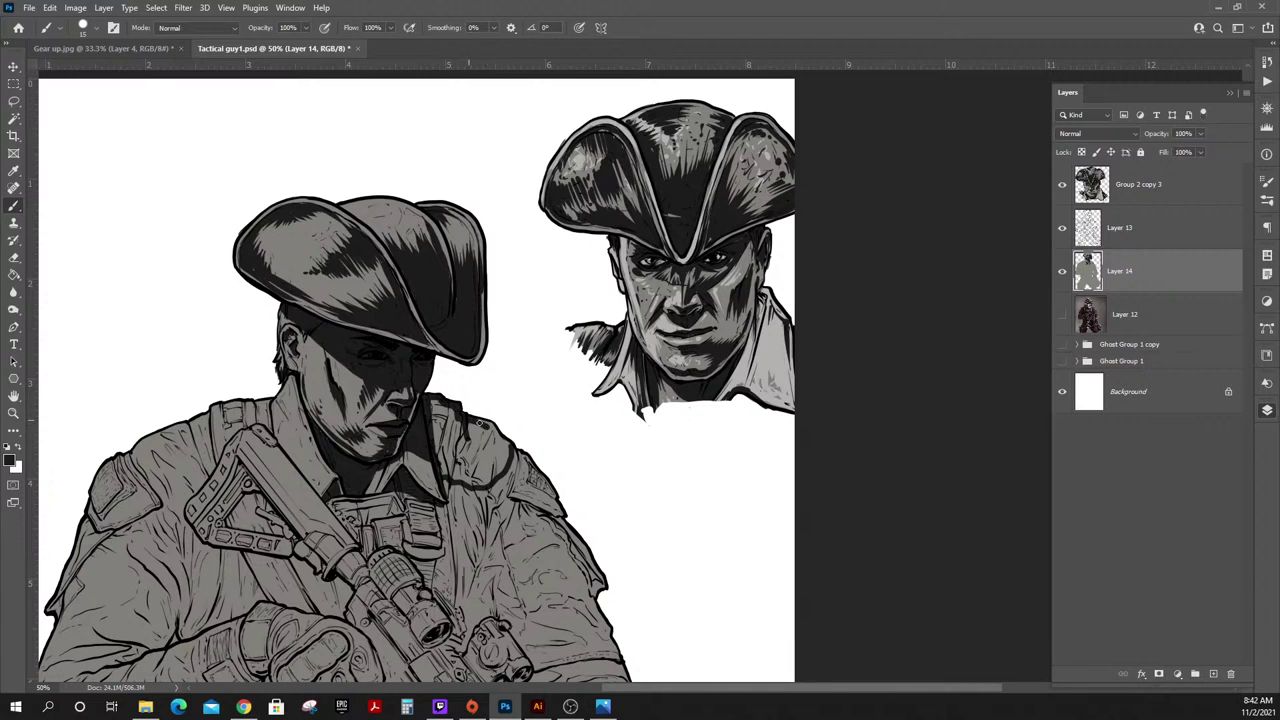
{"action": "mouse_move", "coordinate": [497, 438]}
{"action": "left_mouse_down"}
{"action": "mouse_move", "coordinate": [502, 466]}
{"action": "mouse_move", "coordinate": [442, 466]}
{"action": "mouse_move", "coordinate": [490, 479]}
{"action": "mouse_move", "coordinate": [478, 470]}
{"action": "left_mouse_up"}
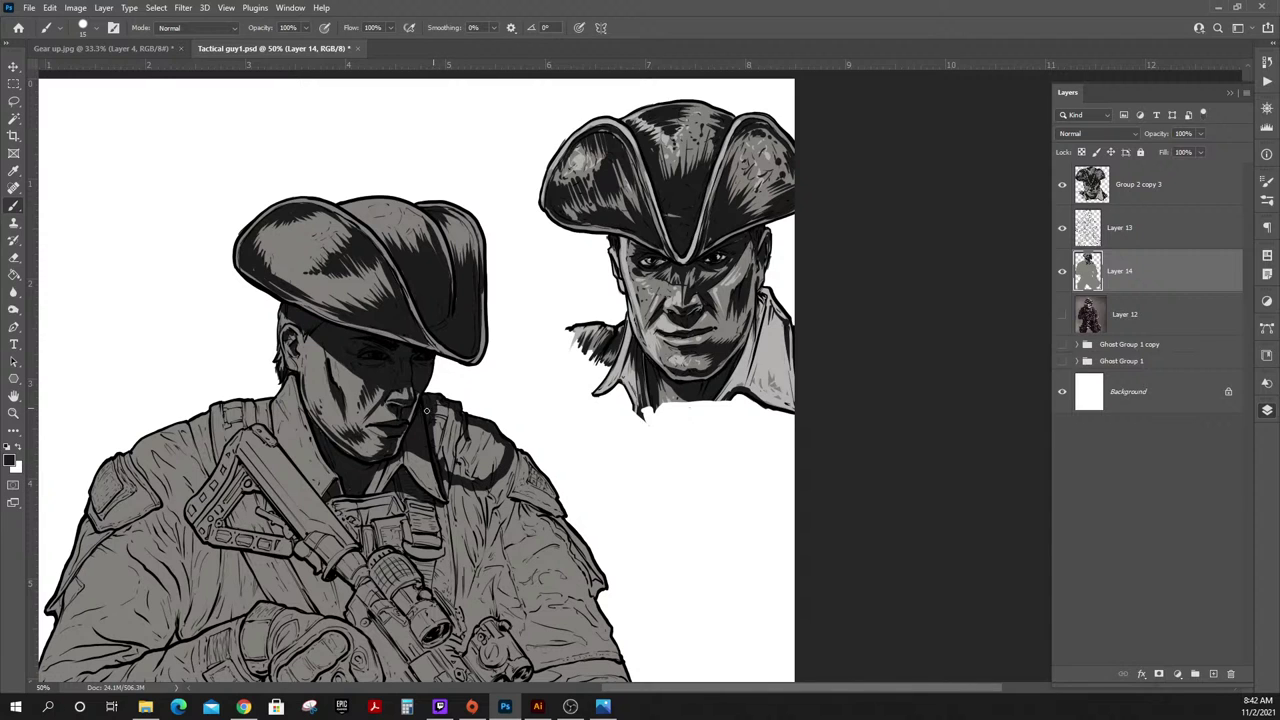
{"action": "mouse_move", "coordinate": [445, 416]}
{"action": "left_mouse_down"}
{"action": "mouse_move", "coordinate": [472, 450]}
{"action": "mouse_move", "coordinate": [495, 458]}
{"action": "mouse_move", "coordinate": [506, 446]}
{"action": "mouse_move", "coordinate": [490, 472]}
{"action": "mouse_move", "coordinate": [462, 476]}
{"action": "mouse_move", "coordinate": [442, 458]}
{"action": "mouse_move", "coordinate": [438, 416]}
{"action": "mouse_move", "coordinate": [452, 450]}
{"action": "mouse_move", "coordinate": [460, 435]}
{"action": "mouse_move", "coordinate": [490, 463]}
{"action": "mouse_move", "coordinate": [457, 476]}
{"action": "left_mouse_up"}
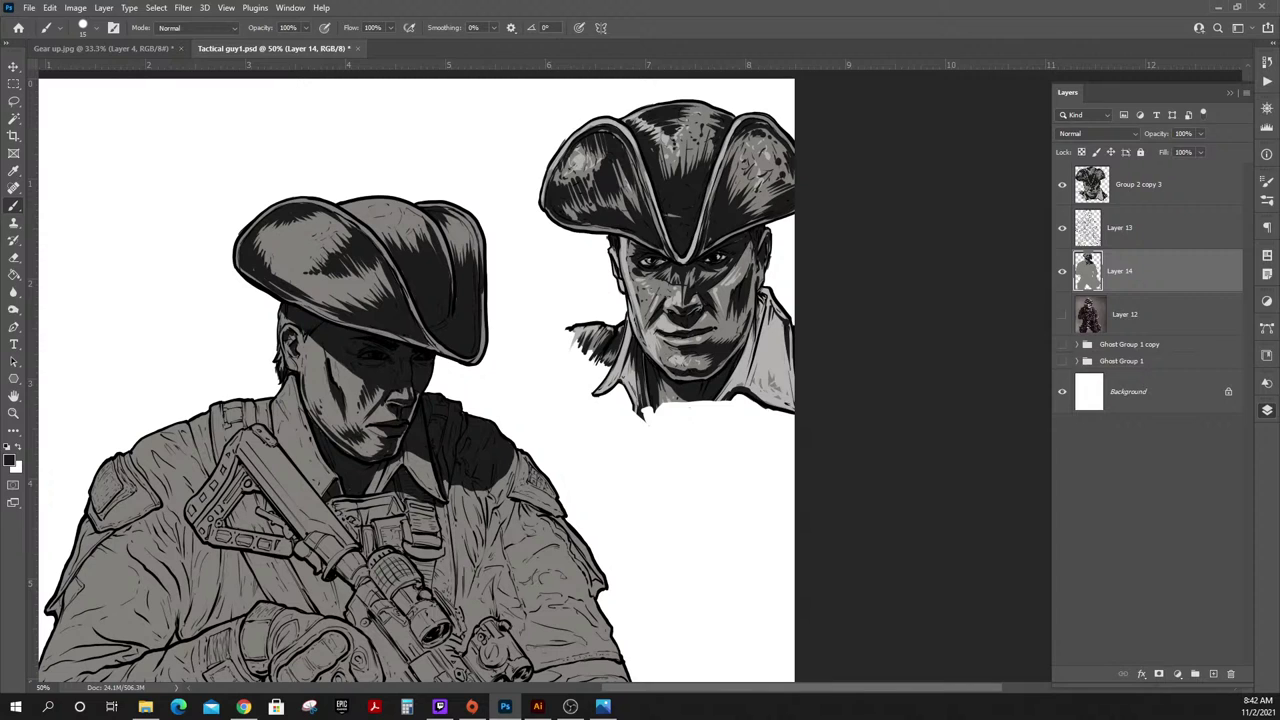
Darken the remaining grey around the mouth, chin and jaw, and add shading to the ear.
{"action": "key", "text": "alt+Tab"}
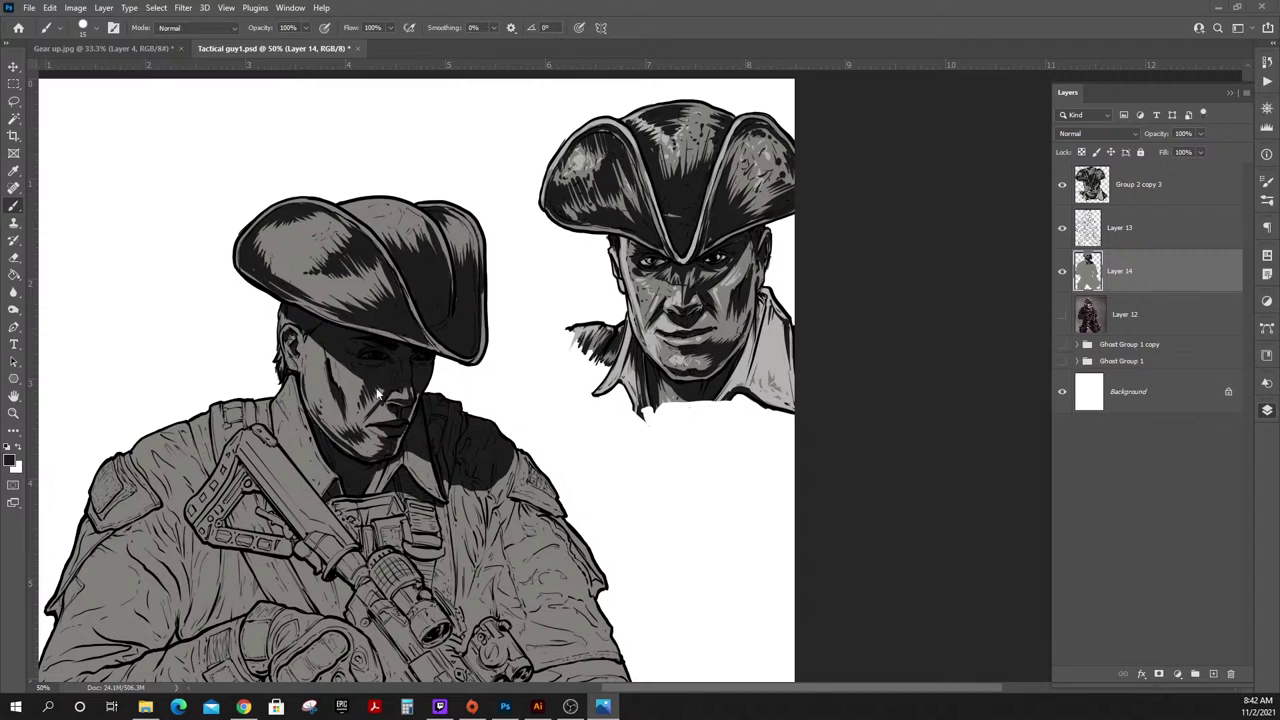
{"action": "left_click", "coordinate": [379, 446]}
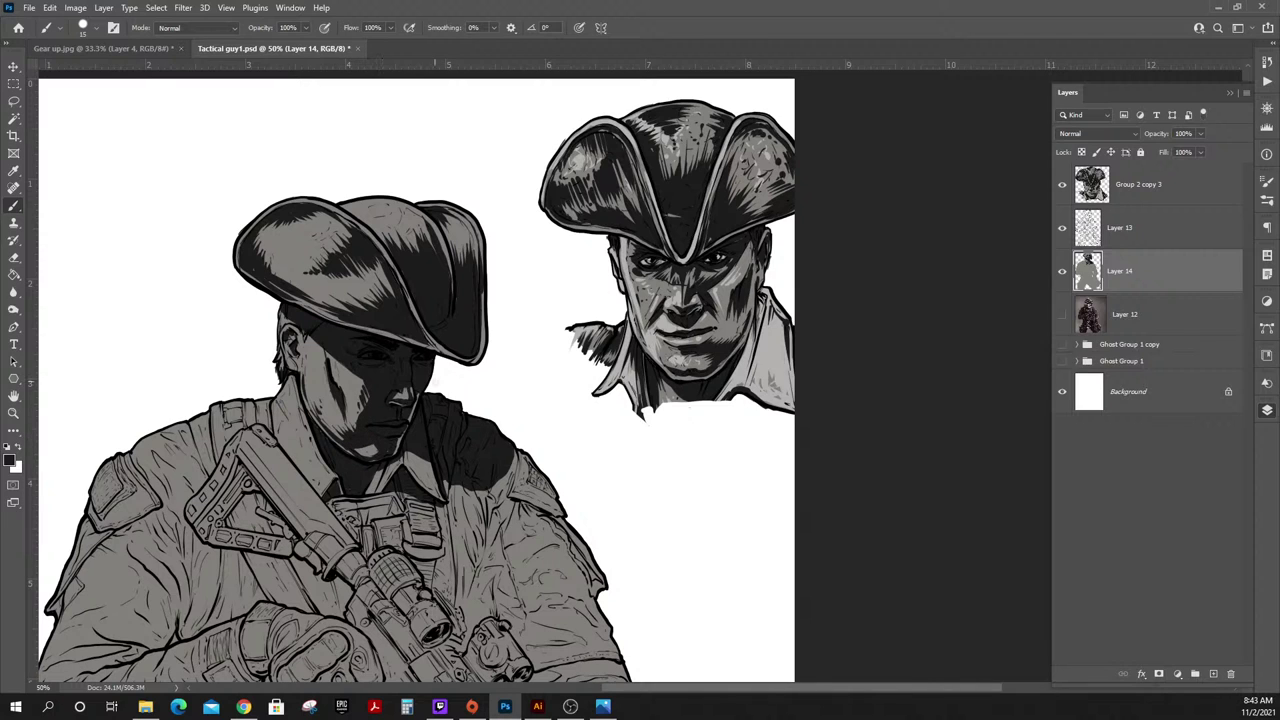
{"action": "left_click_drag", "start_coordinate": [356, 444], "coordinate": [379, 445]}
{"action": "left_click_drag", "start_coordinate": [378, 448], "coordinate": [355, 448]}
{"action": "left_click_drag", "start_coordinate": [292, 336], "coordinate": [285, 351]}
Paint dark fold shadows on the shoulder and strap beside the rifle stock, continuing around the arm patch and sleeve edge.
{"action": "mouse_move", "coordinate": [210, 472]}
{"action": "left_mouse_down"}
{"action": "mouse_move", "coordinate": [257, 418]}
{"action": "mouse_move", "coordinate": [224, 436]}
{"action": "mouse_move", "coordinate": [218, 461]}
{"action": "mouse_move", "coordinate": [218, 393]}
{"action": "mouse_move", "coordinate": [223, 457]}
{"action": "left_mouse_up"}
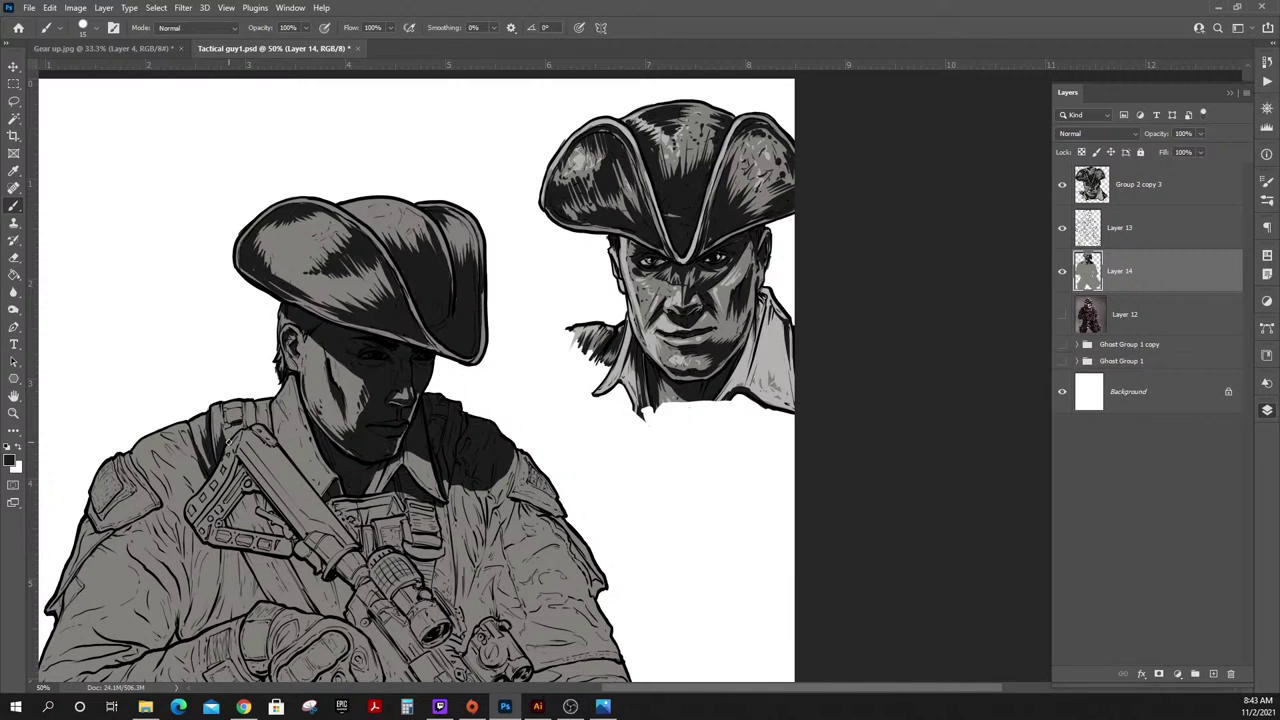
{"action": "mouse_move", "coordinate": [243, 432]}
{"action": "left_mouse_down"}
{"action": "mouse_move", "coordinate": [248, 410]}
{"action": "mouse_move", "coordinate": [262, 414]}
{"action": "left_mouse_up"}
{"action": "mouse_move", "coordinate": [153, 451]}
{"action": "left_mouse_down"}
{"action": "mouse_move", "coordinate": [172, 480]}
{"action": "mouse_move", "coordinate": [183, 461]}
{"action": "mouse_move", "coordinate": [165, 434]}
{"action": "mouse_move", "coordinate": [193, 457]}
{"action": "mouse_move", "coordinate": [184, 434]}
{"action": "mouse_move", "coordinate": [195, 490]}
{"action": "mouse_move", "coordinate": [174, 454]}
{"action": "mouse_move", "coordinate": [206, 460]}
{"action": "left_mouse_up"}
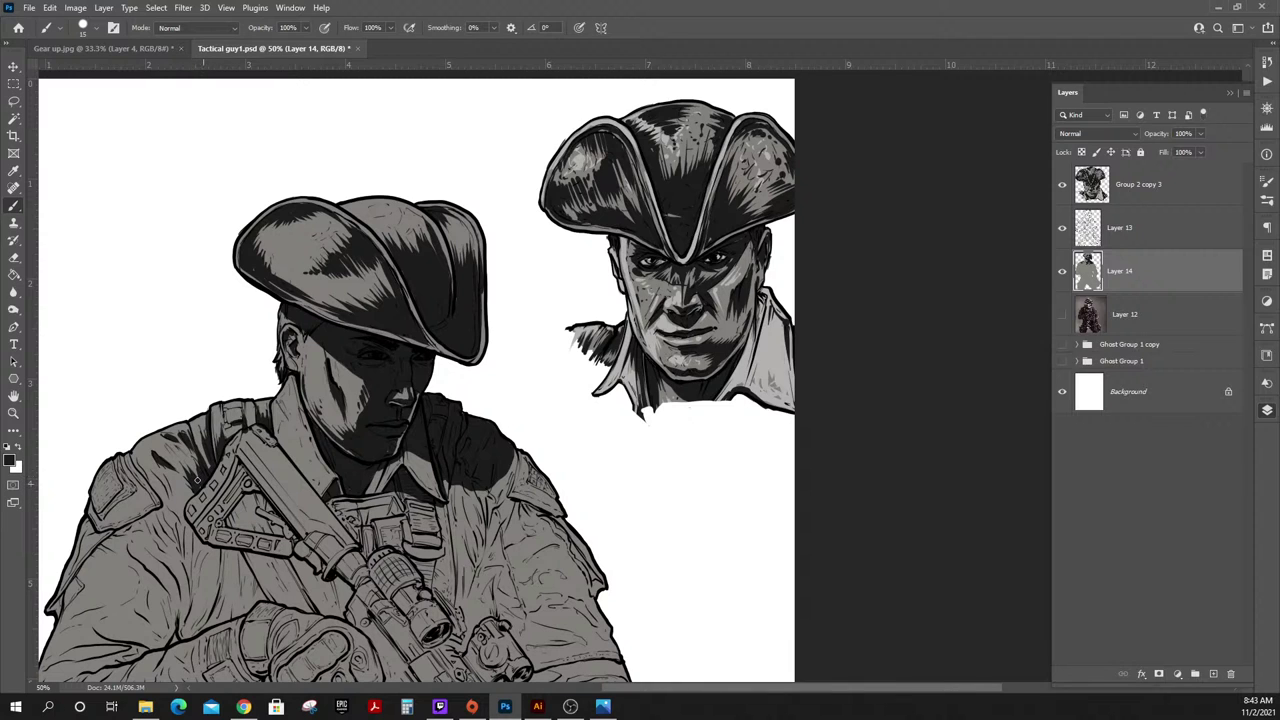
{"action": "mouse_move", "coordinate": [168, 499]}
{"action": "left_mouse_down"}
{"action": "mouse_move", "coordinate": [183, 542]}
{"action": "mouse_move", "coordinate": [157, 514]}
{"action": "mouse_move", "coordinate": [180, 549]}
{"action": "mouse_move", "coordinate": [143, 509]}
{"action": "left_mouse_up"}
{"action": "left_click_drag", "start_coordinate": [62, 598], "coordinate": [57, 611]}
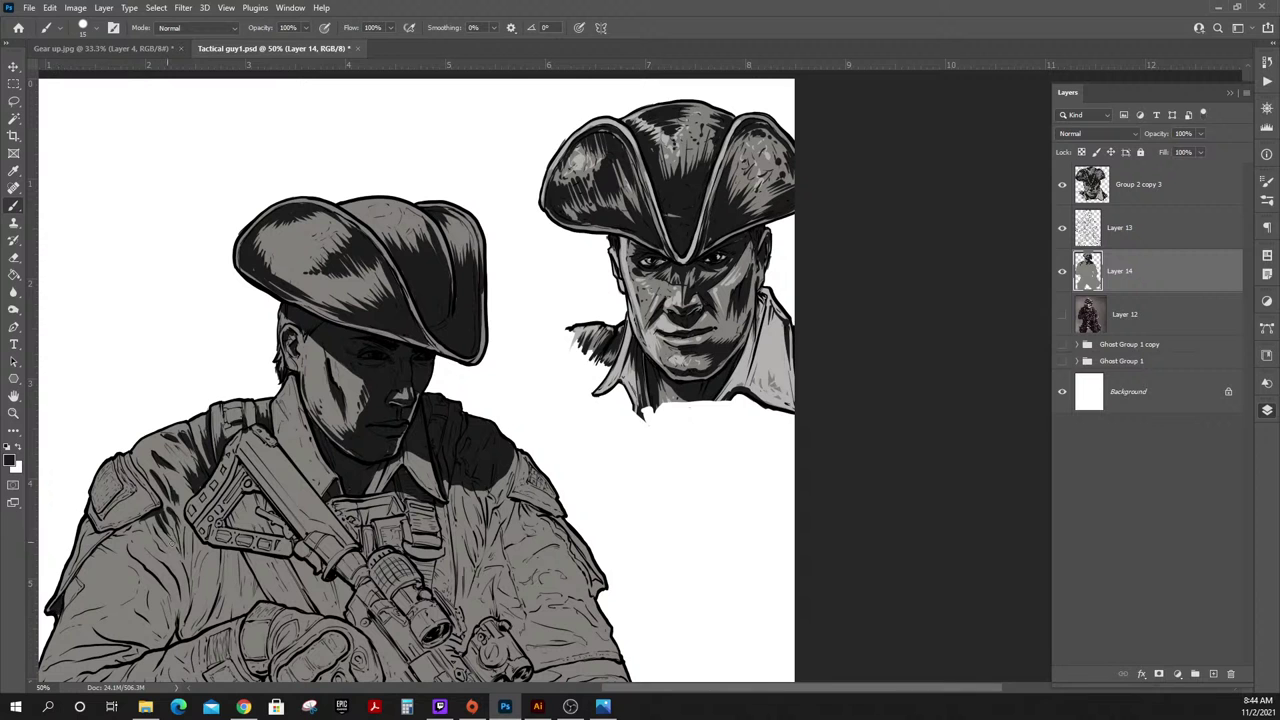
Paint dark shadows on the arm patch and along the outer edge of the upper sleeve beside the rifle stock.
{"action": "left_click_drag", "start_coordinate": [265, 515], "coordinate": [390, 397]}
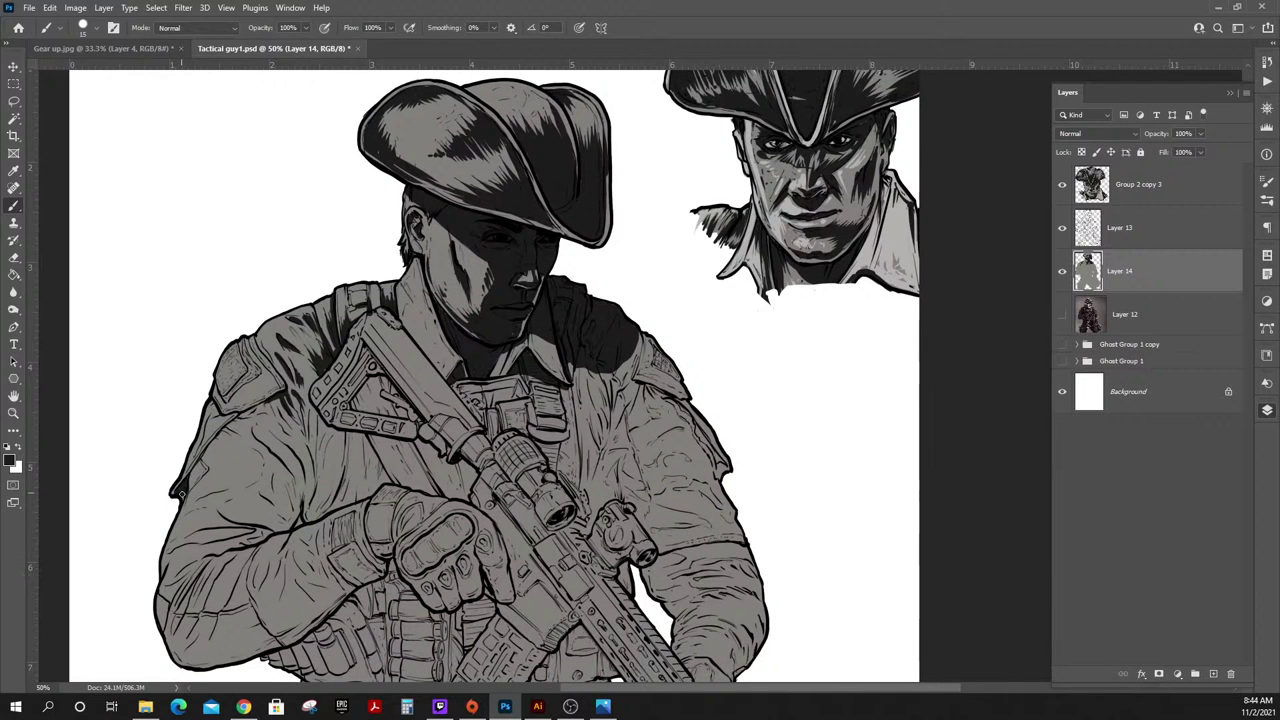
{"action": "mouse_move", "coordinate": [206, 456]}
{"action": "left_mouse_down"}
{"action": "mouse_move", "coordinate": [277, 396]}
{"action": "mouse_move", "coordinate": [222, 418]}
{"action": "mouse_move", "coordinate": [257, 421]}
{"action": "mouse_move", "coordinate": [267, 395]}
{"action": "mouse_move", "coordinate": [228, 397]}
{"action": "mouse_move", "coordinate": [260, 371]}
{"action": "left_mouse_up"}
{"action": "left_click_drag", "start_coordinate": [220, 408], "coordinate": [224, 406]}
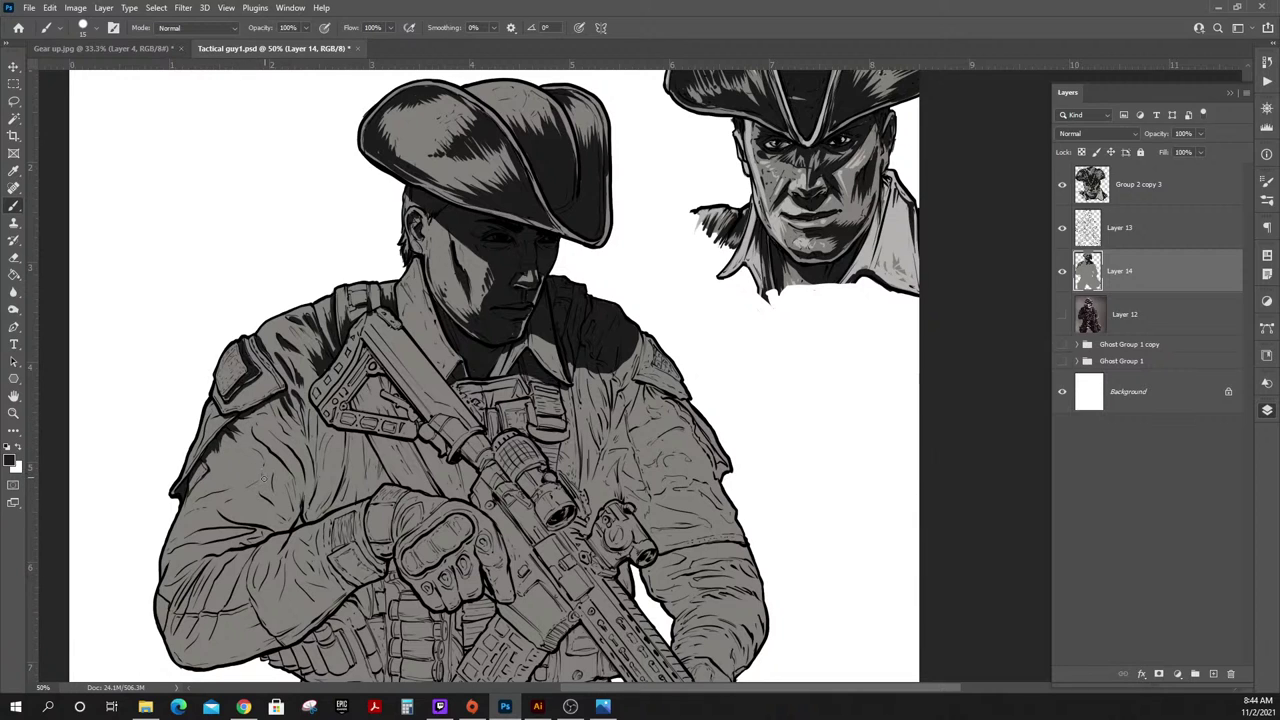
Paint dark fold shadows down the upper sleeve, filling in a solid shadow at the inner elbow crease.
{"action": "mouse_move", "coordinate": [262, 455]}
{"action": "left_mouse_down"}
{"action": "mouse_move", "coordinate": [231, 490]}
{"action": "mouse_move", "coordinate": [257, 468]}
{"action": "mouse_move", "coordinate": [246, 482]}
{"action": "mouse_move", "coordinate": [258, 460]}
{"action": "mouse_move", "coordinate": [241, 449]}
{"action": "mouse_move", "coordinate": [259, 469]}
{"action": "mouse_move", "coordinate": [245, 454]}
{"action": "mouse_move", "coordinate": [256, 472]}
{"action": "mouse_move", "coordinate": [244, 460]}
{"action": "mouse_move", "coordinate": [248, 479]}
{"action": "mouse_move", "coordinate": [191, 504]}
{"action": "mouse_move", "coordinate": [259, 496]}
{"action": "mouse_move", "coordinate": [190, 504]}
{"action": "mouse_move", "coordinate": [224, 472]}
{"action": "mouse_move", "coordinate": [183, 517]}
{"action": "mouse_move", "coordinate": [211, 503]}
{"action": "left_mouse_up"}
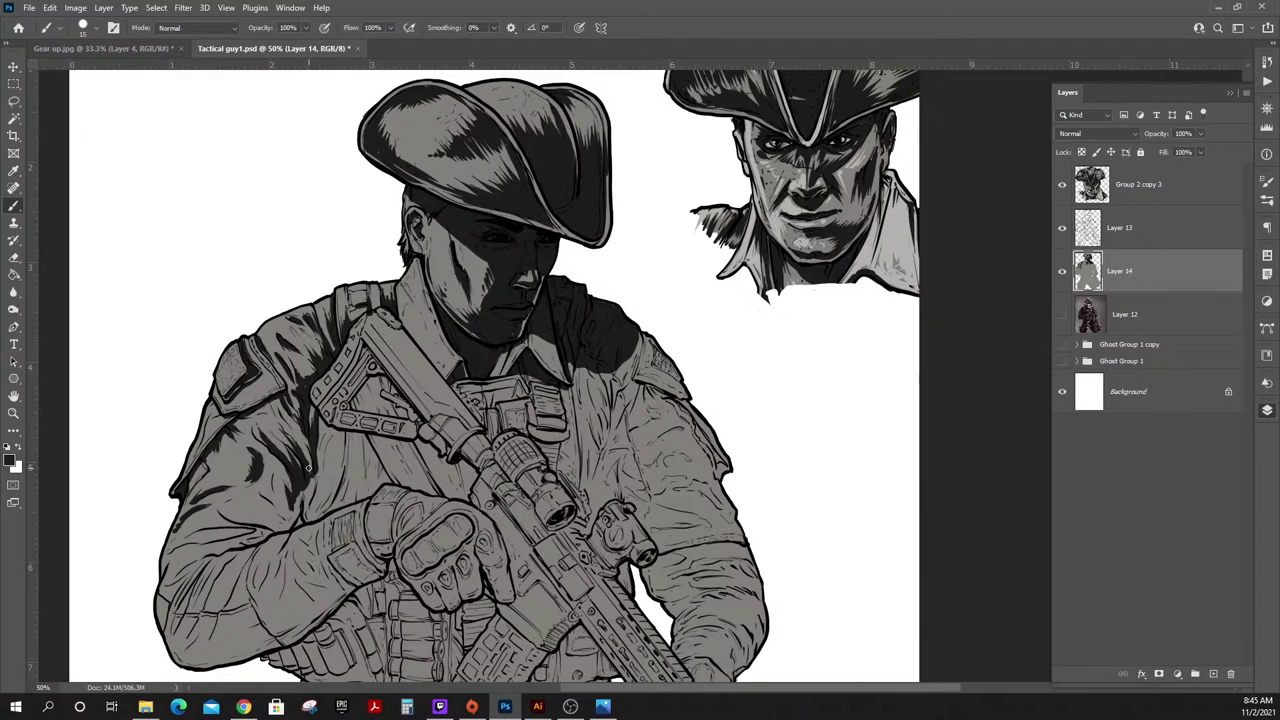
{"action": "left_click_drag", "start_coordinate": [308, 438], "coordinate": [308, 470]}
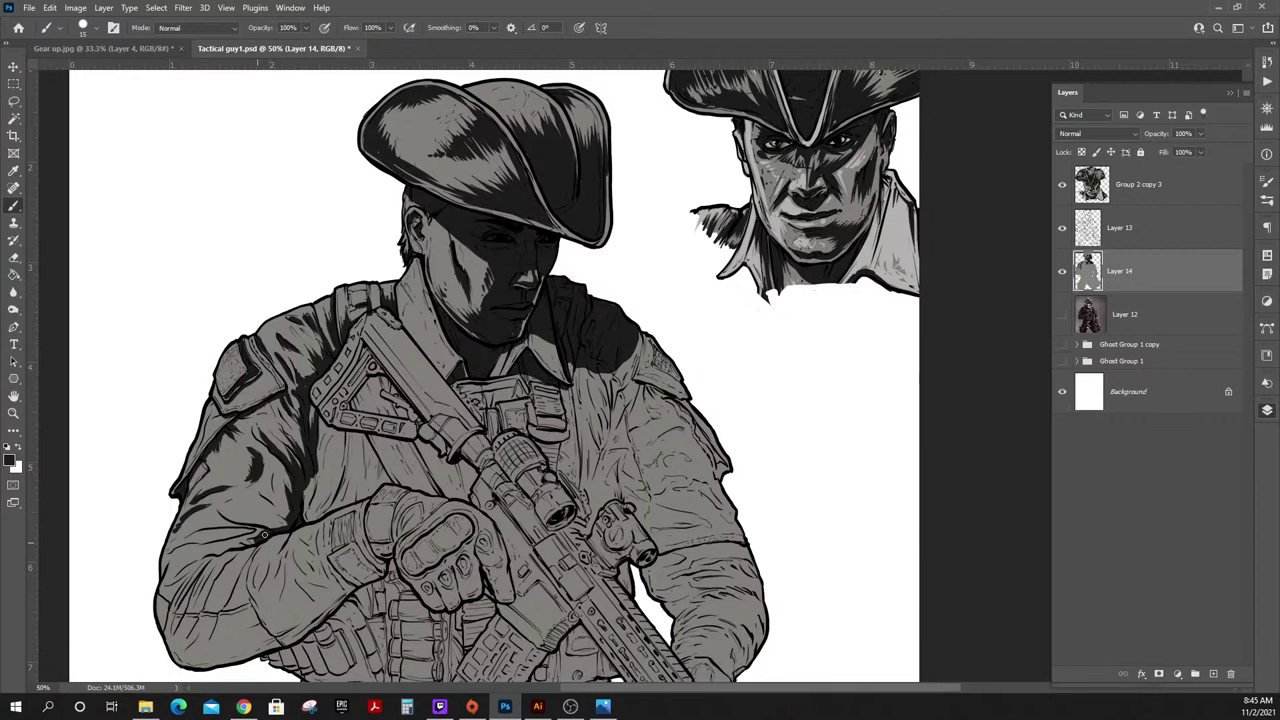
{"action": "mouse_move", "coordinate": [256, 535]}
{"action": "left_mouse_down"}
{"action": "mouse_move", "coordinate": [295, 466]}
{"action": "mouse_move", "coordinate": [287, 524]}
{"action": "mouse_move", "coordinate": [270, 530]}
{"action": "mouse_move", "coordinate": [287, 506]}
{"action": "mouse_move", "coordinate": [287, 520]}
{"action": "mouse_move", "coordinate": [243, 442]}
{"action": "mouse_move", "coordinate": [279, 477]}
{"action": "left_mouse_up"}
{"action": "mouse_move", "coordinate": [265, 527]}
{"action": "left_mouse_down"}
{"action": "mouse_move", "coordinate": [212, 531]}
{"action": "mouse_move", "coordinate": [248, 532]}
{"action": "mouse_move", "coordinate": [264, 551]}
{"action": "mouse_move", "coordinate": [243, 531]}
{"action": "mouse_move", "coordinate": [261, 531]}
{"action": "mouse_move", "coordinate": [192, 560]}
{"action": "left_mouse_up"}
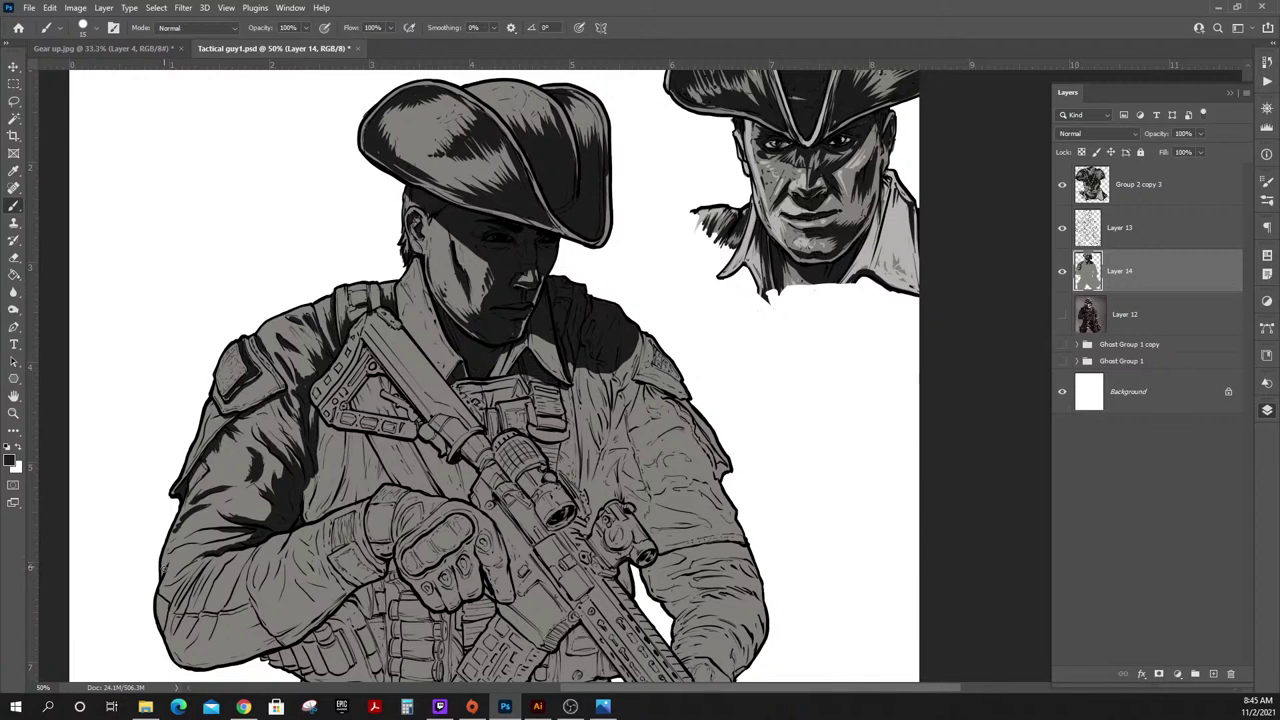
Add dark fold strokes around the bent elbow and lower sleeve, and fill the opening in the rifle stock with shadow.
{"action": "left_click_drag", "start_coordinate": [162, 574], "coordinate": [169, 552]}
{"action": "mouse_move", "coordinate": [164, 618]}
{"action": "left_mouse_down"}
{"action": "mouse_move", "coordinate": [179, 584]}
{"action": "mouse_move", "coordinate": [175, 599]}
{"action": "left_mouse_up"}
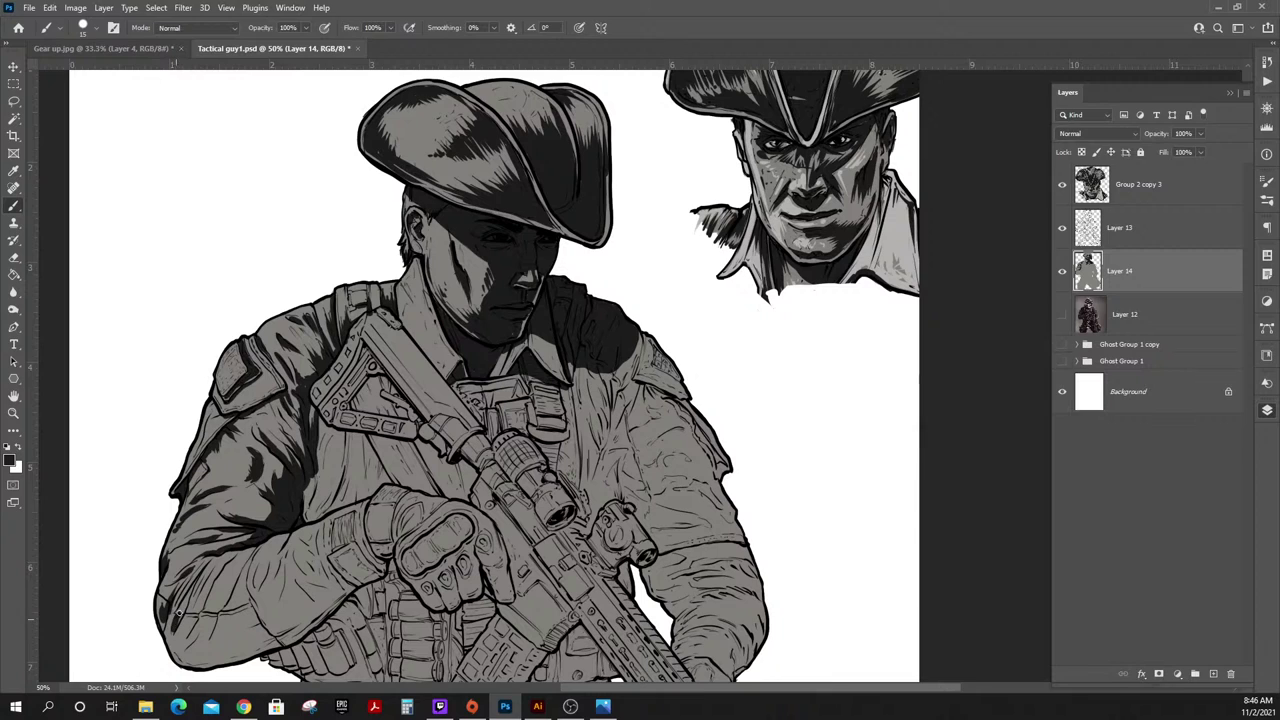
{"action": "mouse_move", "coordinate": [179, 655]}
{"action": "left_mouse_down"}
{"action": "mouse_move", "coordinate": [167, 622]}
{"action": "mouse_move", "coordinate": [175, 640]}
{"action": "mouse_move", "coordinate": [196, 606]}
{"action": "left_mouse_up"}
{"action": "left_click_drag", "start_coordinate": [190, 630], "coordinate": [210, 586]}
{"action": "left_click_drag", "start_coordinate": [198, 630], "coordinate": [238, 575]}
{"action": "left_click_drag", "start_coordinate": [218, 625], "coordinate": [228, 604]}
{"action": "mouse_move", "coordinate": [224, 627]}
{"action": "left_mouse_down"}
{"action": "mouse_move", "coordinate": [238, 590]}
{"action": "mouse_move", "coordinate": [258, 590]}
{"action": "mouse_move", "coordinate": [228, 630]}
{"action": "mouse_move", "coordinate": [171, 632]}
{"action": "left_mouse_up"}
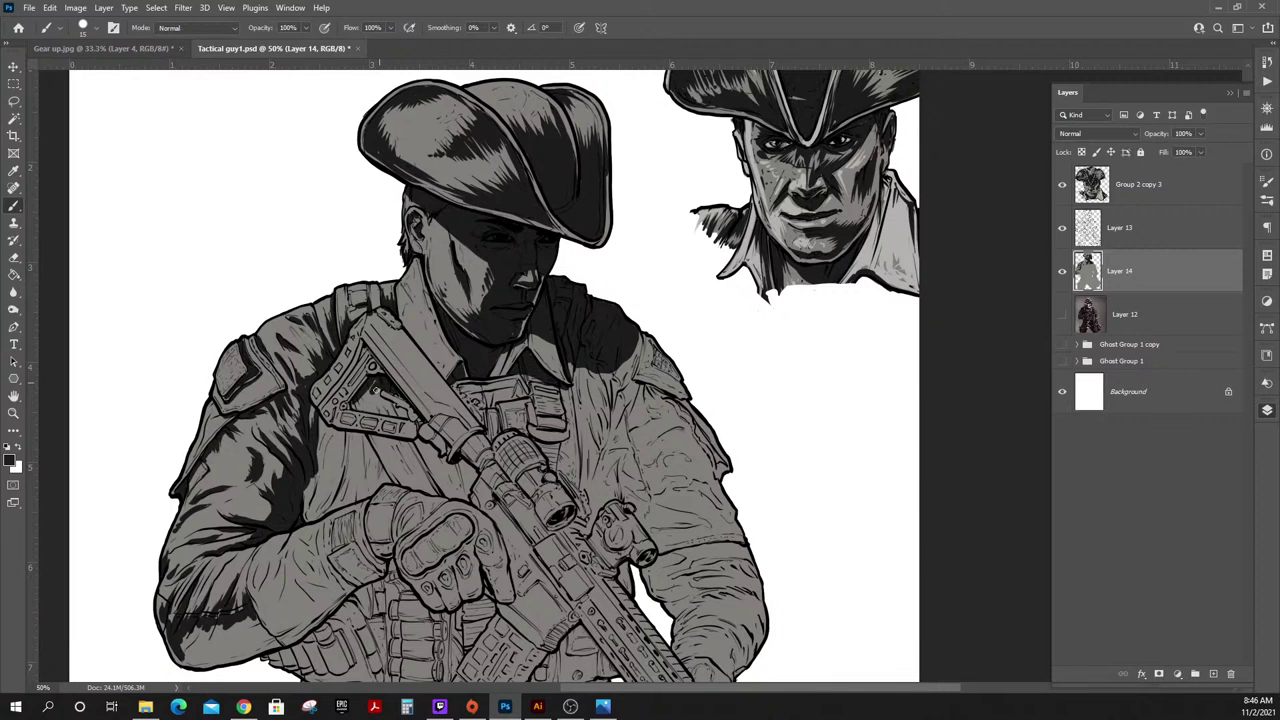
{"action": "mouse_move", "coordinate": [362, 396]}
{"action": "left_mouse_down"}
{"action": "mouse_move", "coordinate": [355, 405]}
{"action": "mouse_move", "coordinate": [375, 408]}
{"action": "left_mouse_up"}
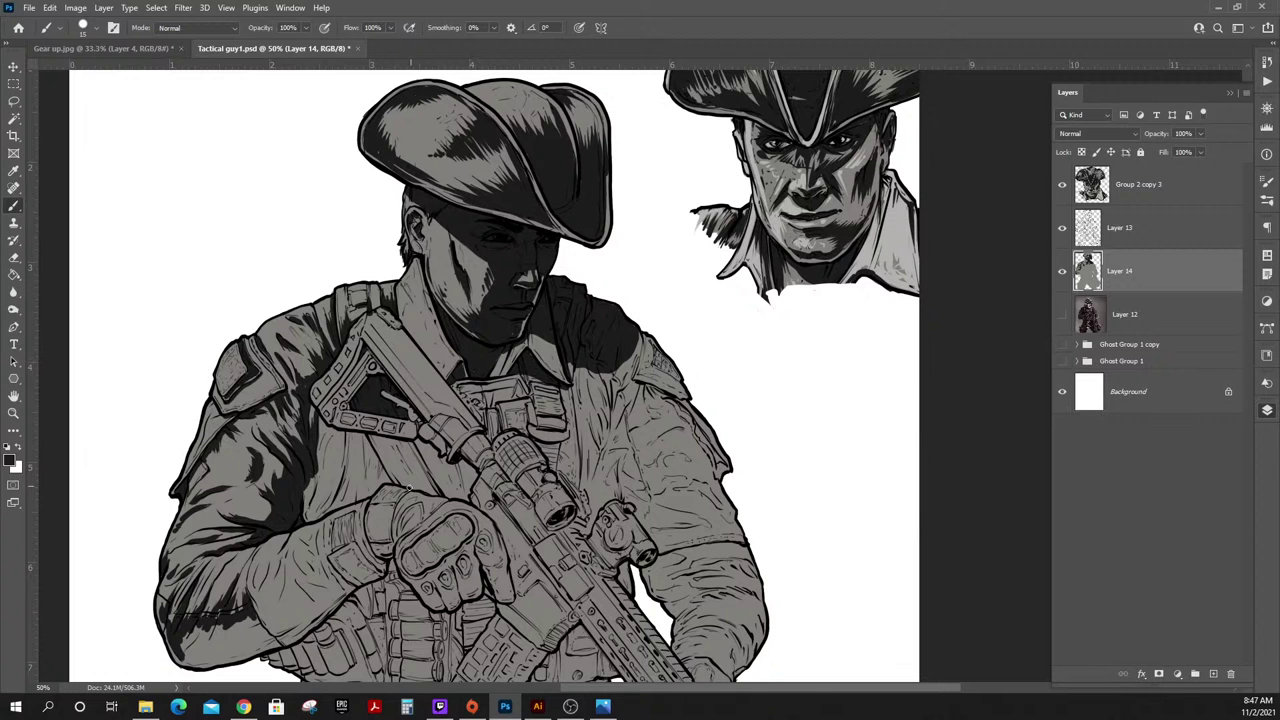
Sample a light grey from the reference portrait's face and paint highlights on the soldier's hat panels and brim edges.
{"action": "left_click_drag", "start_coordinate": [487, 432], "coordinate": [377, 524]}
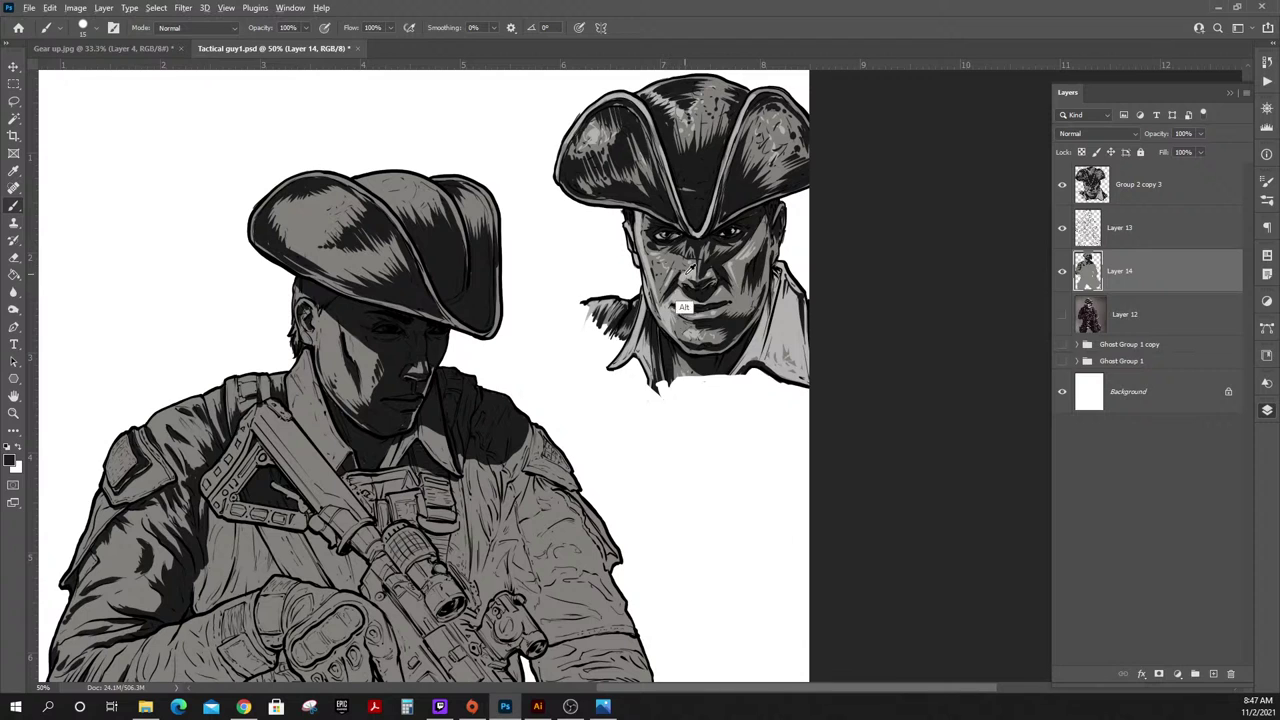
{"action": "left_click", "coordinate": [683, 293], "text": "alt"}
{"action": "left_click_drag", "start_coordinate": [297, 222], "coordinate": [326, 207]}
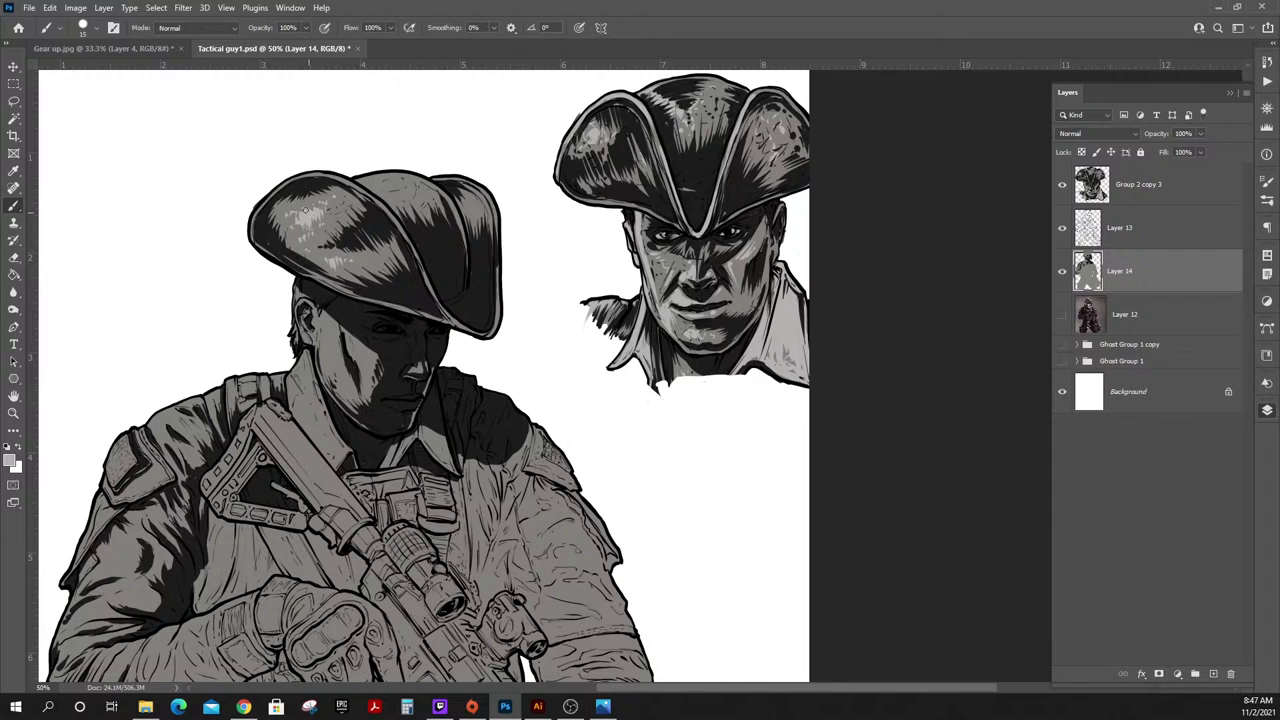
{"action": "left_click_drag", "start_coordinate": [291, 222], "coordinate": [288, 217]}
{"action": "mouse_move", "coordinate": [387, 186]}
{"action": "left_mouse_down"}
{"action": "mouse_move", "coordinate": [414, 185]}
{"action": "mouse_move", "coordinate": [365, 180]}
{"action": "mouse_move", "coordinate": [389, 178]}
{"action": "left_mouse_up"}
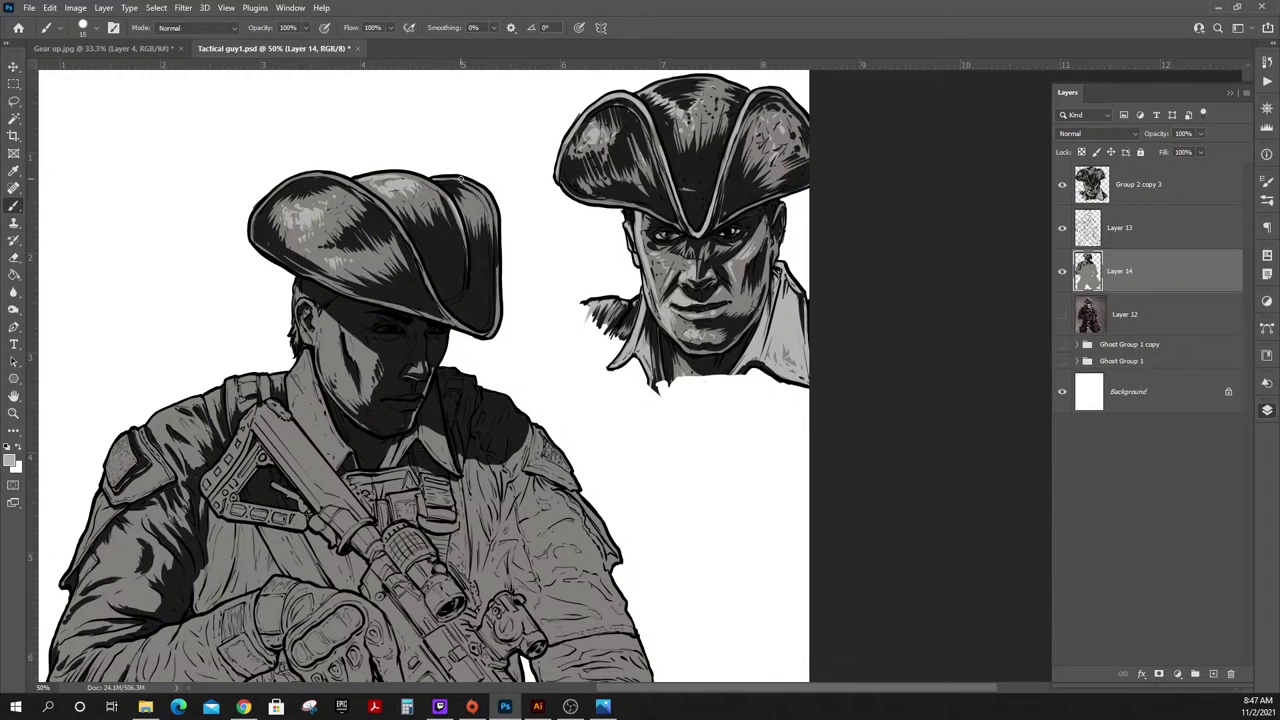
{"action": "mouse_move", "coordinate": [437, 181]}
{"action": "left_mouse_down"}
{"action": "mouse_move", "coordinate": [473, 181]}
{"action": "mouse_move", "coordinate": [495, 220]}
{"action": "left_mouse_up"}
{"action": "left_click_drag", "start_coordinate": [260, 207], "coordinate": [251, 227]}
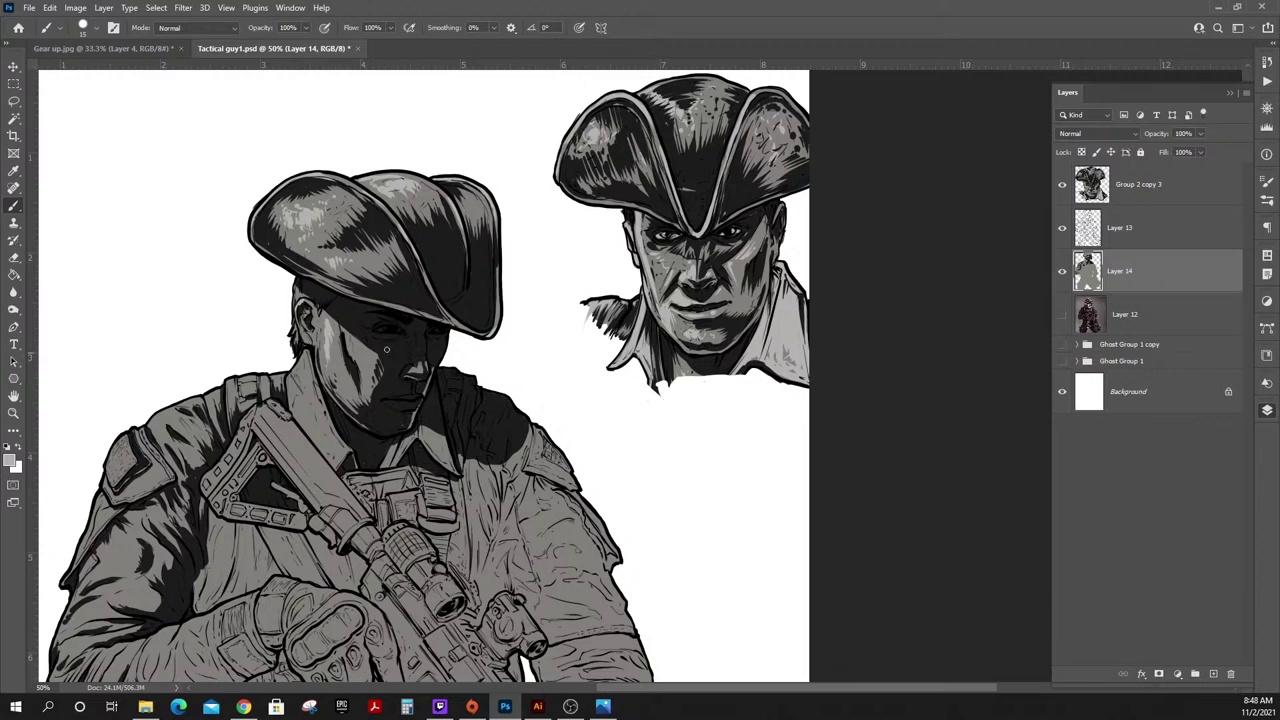
Add light grey highlights to the soldier's cheek and fill both sides of the shirt collar with the same tone.
{"action": "left_click_drag", "start_coordinate": [356, 335], "coordinate": [358, 356]}
{"action": "left_click_drag", "start_coordinate": [347, 335], "coordinate": [360, 364]}
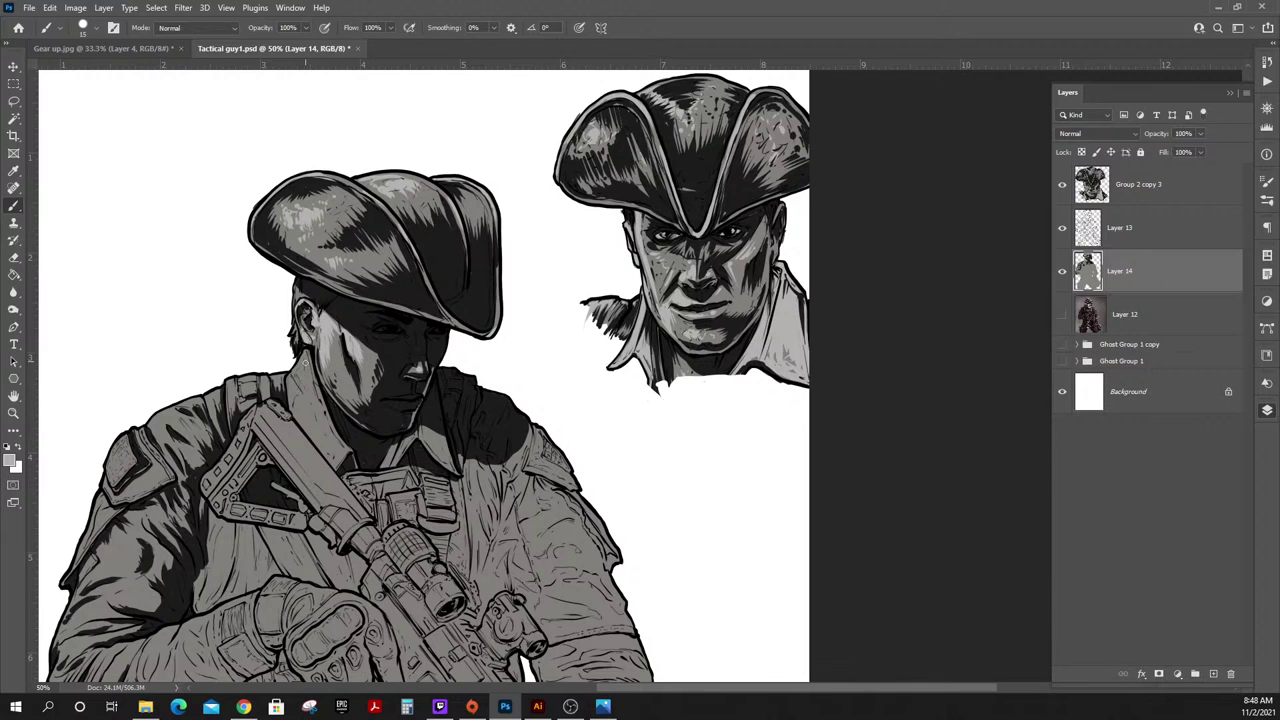
{"action": "mouse_move", "coordinate": [306, 352]}
{"action": "left_mouse_down"}
{"action": "mouse_move", "coordinate": [321, 411]}
{"action": "mouse_move", "coordinate": [294, 386]}
{"action": "mouse_move", "coordinate": [296, 415]}
{"action": "mouse_move", "coordinate": [335, 470]}
{"action": "mouse_move", "coordinate": [350, 448]}
{"action": "mouse_move", "coordinate": [324, 406]}
{"action": "mouse_move", "coordinate": [340, 444]}
{"action": "mouse_move", "coordinate": [316, 406]}
{"action": "mouse_move", "coordinate": [326, 440]}
{"action": "mouse_move", "coordinate": [300, 410]}
{"action": "mouse_move", "coordinate": [336, 458]}
{"action": "left_mouse_up"}
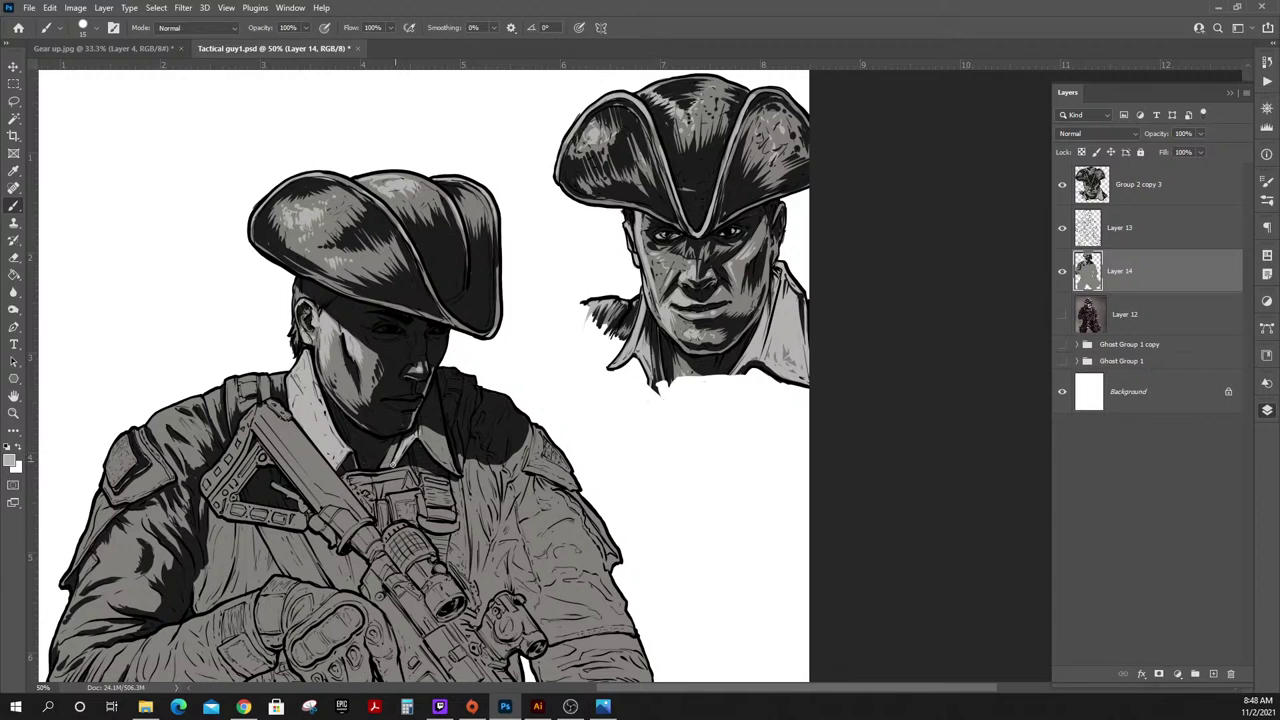
{"action": "mouse_move", "coordinate": [418, 432]}
{"action": "left_mouse_down"}
{"action": "mouse_move", "coordinate": [441, 438]}
{"action": "mouse_move", "coordinate": [457, 474]}
{"action": "mouse_move", "coordinate": [437, 448]}
{"action": "left_mouse_up"}
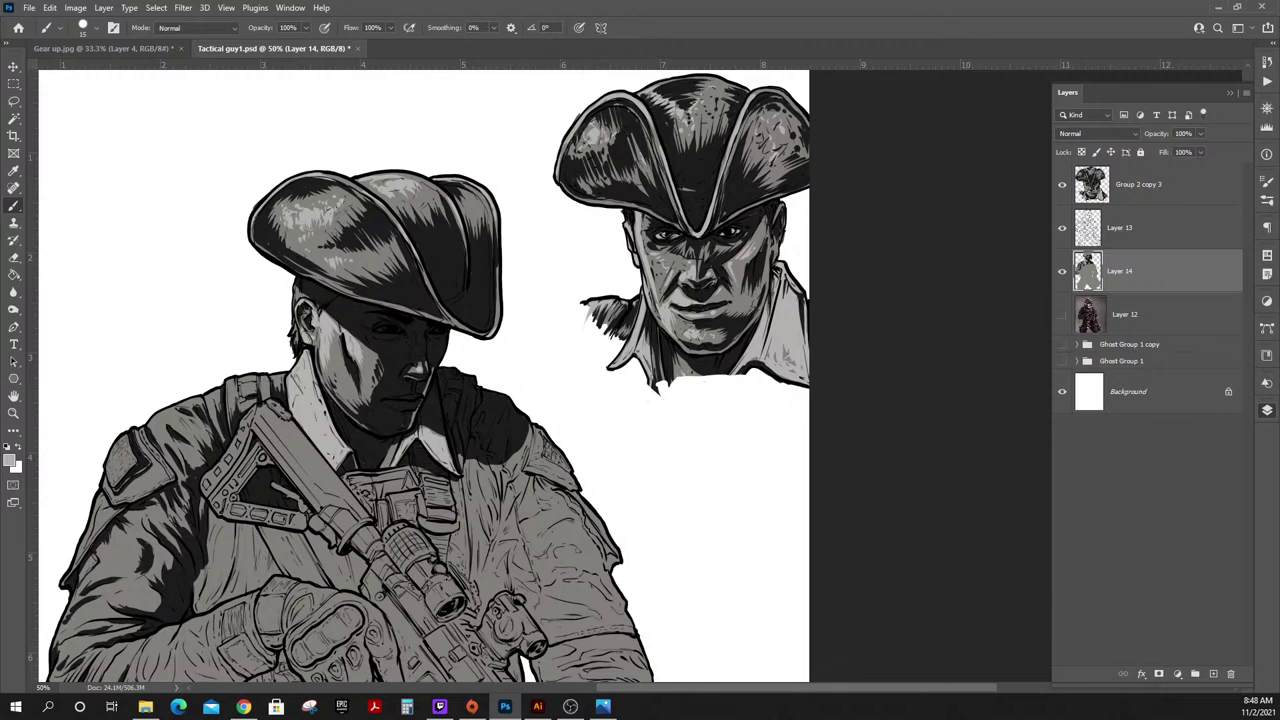
Paint light grey highlights on the shoulder strap, shoulder folds, arm patch and upper sleeve beside the rifle stock.
{"action": "key", "text": "alt+Tab"}
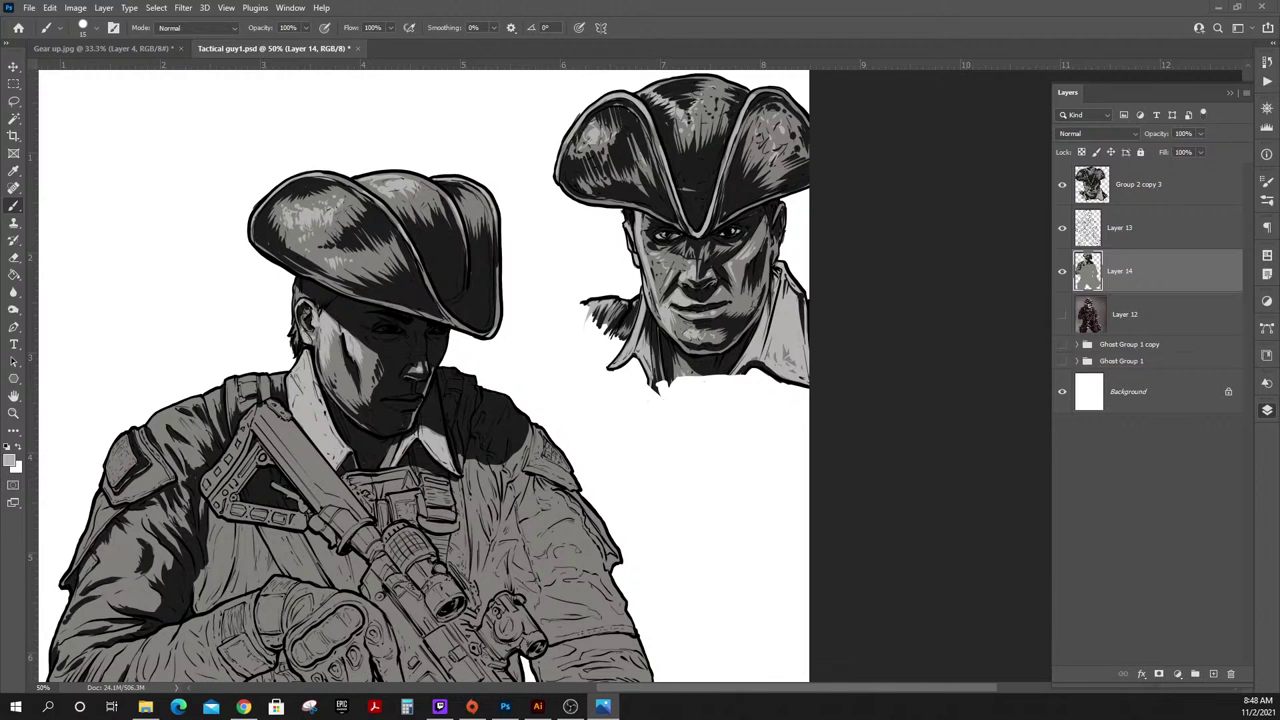
{"action": "left_click", "coordinate": [155, 430]}
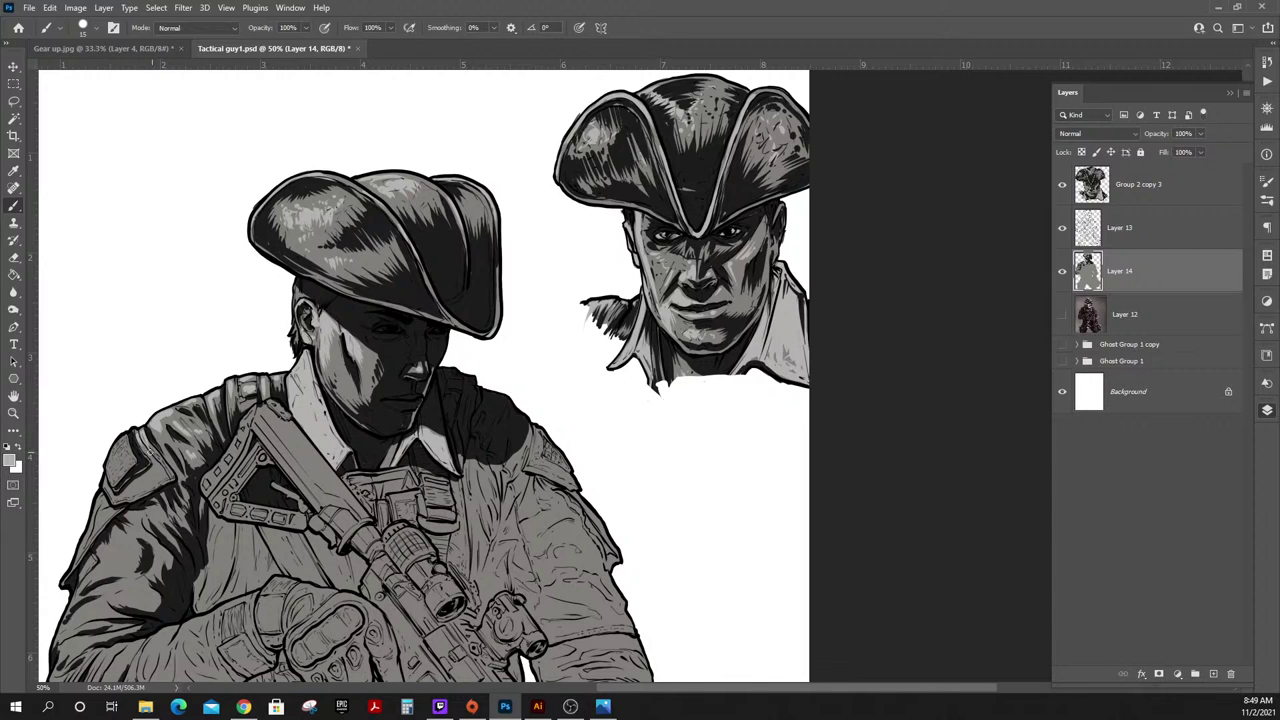
{"action": "left_click_drag", "start_coordinate": [113, 463], "coordinate": [125, 434]}
{"action": "mouse_move", "coordinate": [100, 500]}
{"action": "left_mouse_down"}
{"action": "mouse_move", "coordinate": [68, 570]}
{"action": "mouse_move", "coordinate": [88, 540]}
{"action": "mouse_move", "coordinate": [117, 565]}
{"action": "mouse_move", "coordinate": [135, 515]}
{"action": "left_mouse_up"}
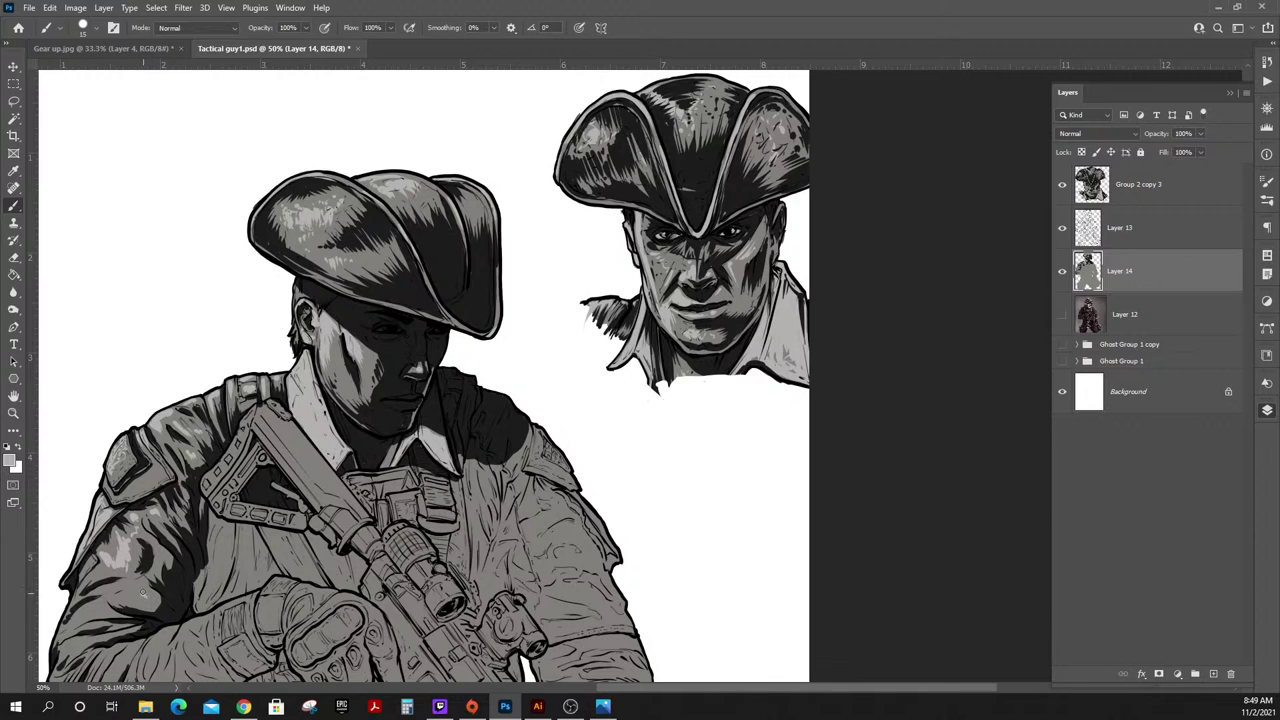
{"action": "left_click_drag", "start_coordinate": [146, 596], "coordinate": [137, 585]}
Continue the light grey highlights between the sleeve folds around the elbow and forearm.
{"action": "left_click_drag", "start_coordinate": [224, 552], "coordinate": [294, 430]}
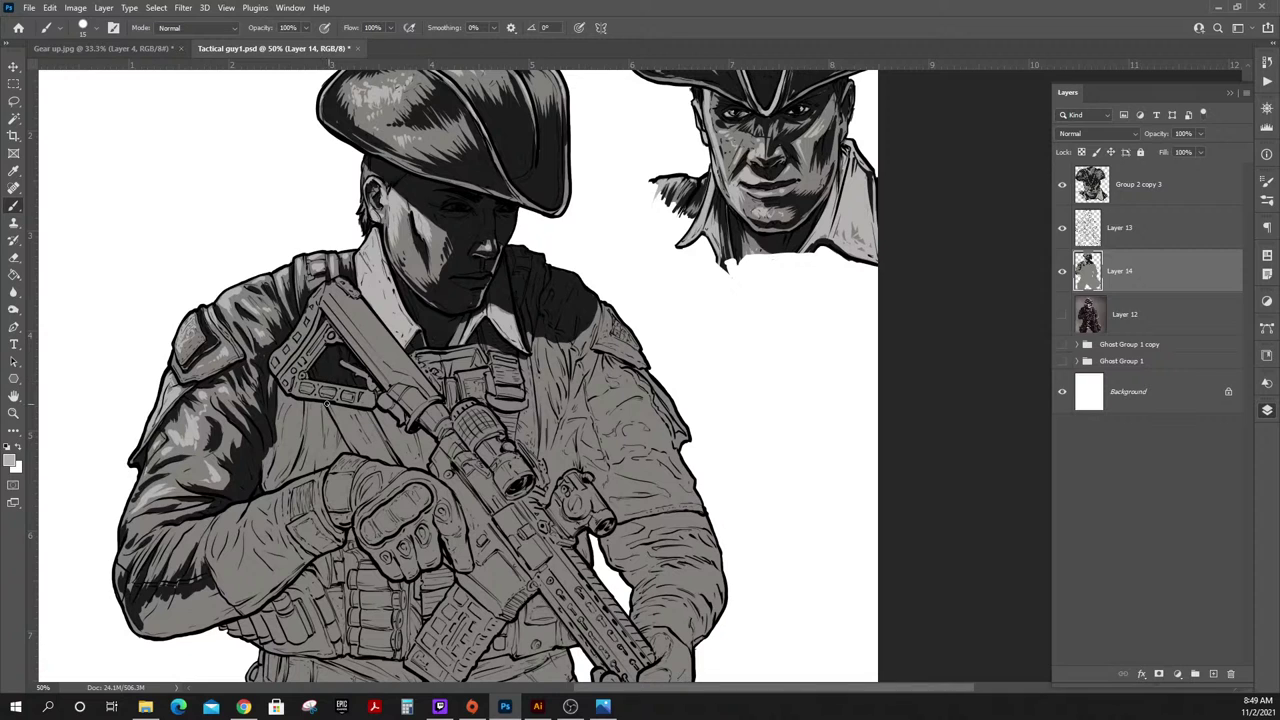
{"action": "left_click_drag", "start_coordinate": [132, 527], "coordinate": [178, 514]}
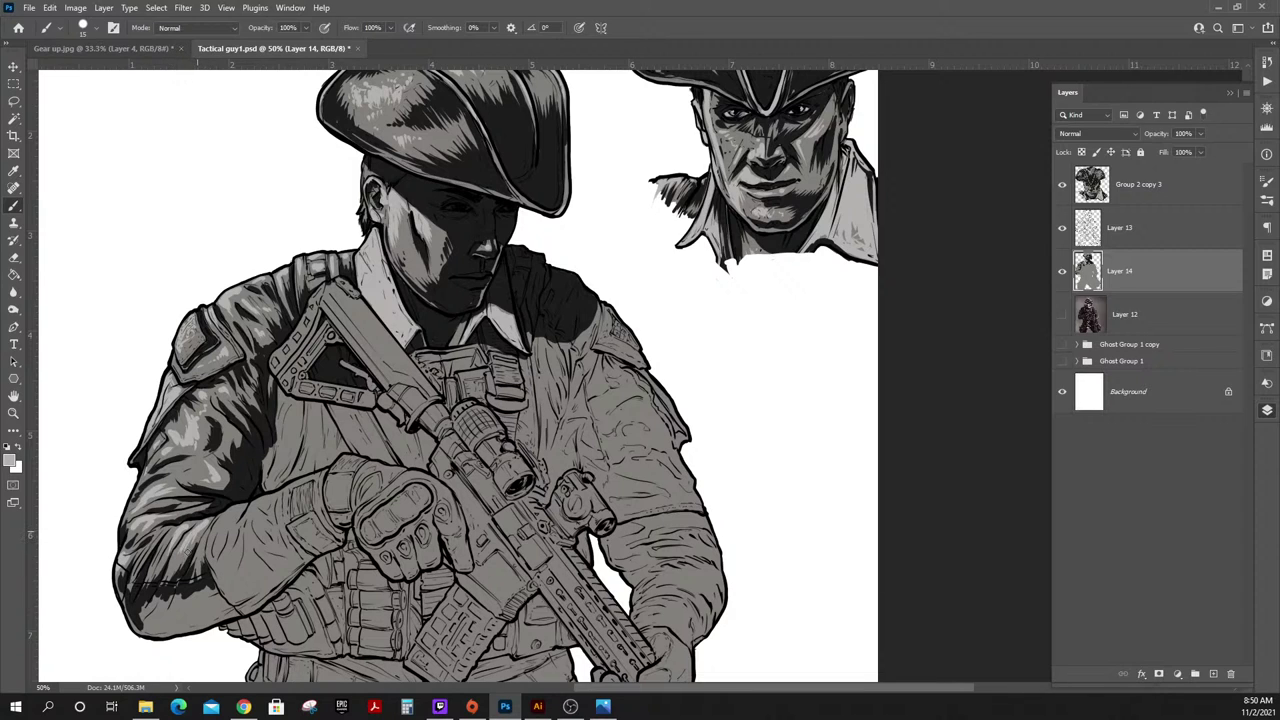
{"action": "mouse_move", "coordinate": [227, 515]}
{"action": "left_mouse_down"}
{"action": "mouse_move", "coordinate": [215, 537]}
{"action": "mouse_move", "coordinate": [234, 510]}
{"action": "mouse_move", "coordinate": [165, 530]}
{"action": "mouse_move", "coordinate": [143, 557]}
{"action": "left_mouse_up"}
Sample the dark shadow tone and shade the underside of the forearm from the elbow to the cuff.
{"action": "left_click", "coordinate": [241, 467], "text": "alt"}
{"action": "mouse_move", "coordinate": [218, 602]}
{"action": "left_mouse_down"}
{"action": "mouse_move", "coordinate": [181, 602]}
{"action": "mouse_move", "coordinate": [177, 627]}
{"action": "mouse_move", "coordinate": [143, 620]}
{"action": "mouse_move", "coordinate": [165, 595]}
{"action": "mouse_move", "coordinate": [144, 609]}
{"action": "mouse_move", "coordinate": [155, 591]}
{"action": "mouse_move", "coordinate": [143, 617]}
{"action": "mouse_move", "coordinate": [158, 595]}
{"action": "mouse_move", "coordinate": [165, 610]}
{"action": "mouse_move", "coordinate": [204, 586]}
{"action": "mouse_move", "coordinate": [238, 641]}
{"action": "mouse_move", "coordinate": [228, 574]}
{"action": "mouse_move", "coordinate": [146, 629]}
{"action": "mouse_move", "coordinate": [235, 611]}
{"action": "left_mouse_up"}
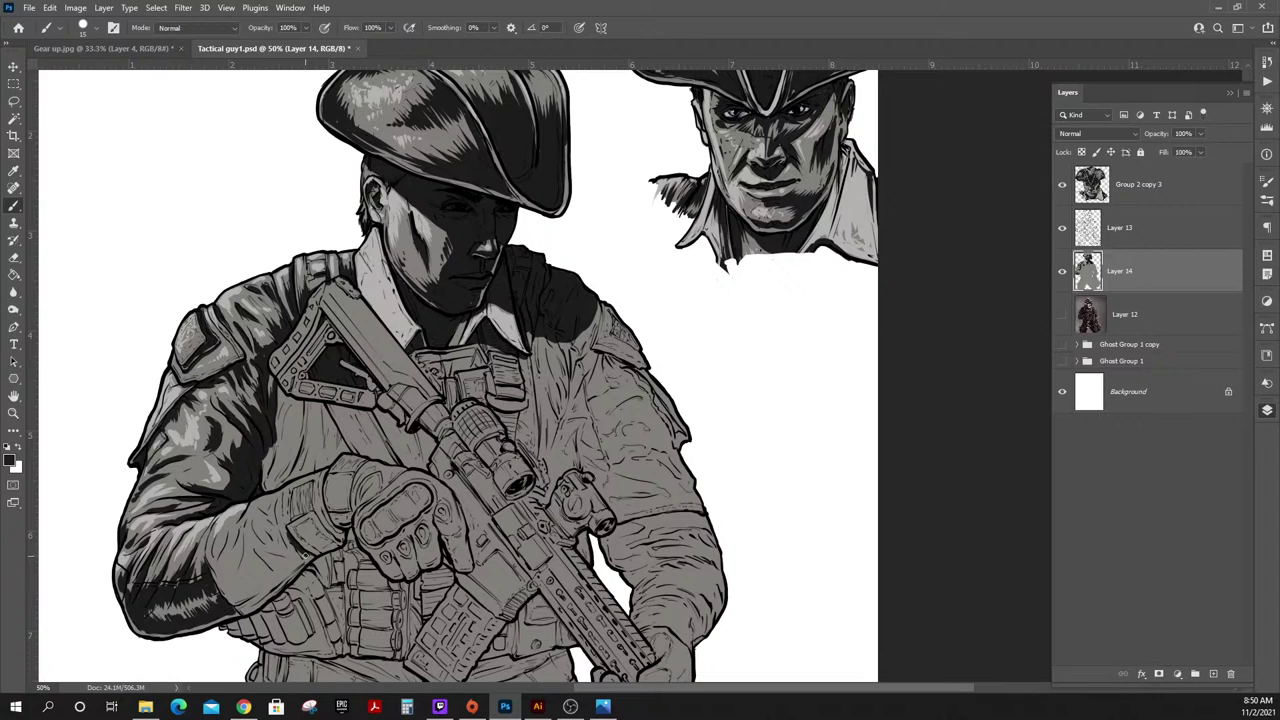
{"action": "mouse_move", "coordinate": [298, 565]}
{"action": "left_mouse_down"}
{"action": "mouse_move", "coordinate": [242, 610]}
{"action": "mouse_move", "coordinate": [248, 600]}
{"action": "left_mouse_up"}
{"action": "mouse_move", "coordinate": [219, 571]}
{"action": "left_mouse_down"}
{"action": "mouse_move", "coordinate": [246, 552]}
{"action": "mouse_move", "coordinate": [240, 575]}
{"action": "mouse_move", "coordinate": [250, 545]}
{"action": "mouse_move", "coordinate": [270, 562]}
{"action": "mouse_move", "coordinate": [261, 586]}
{"action": "mouse_move", "coordinate": [286, 550]}
{"action": "mouse_move", "coordinate": [276, 532]}
{"action": "mouse_move", "coordinate": [266, 548]}
{"action": "mouse_move", "coordinate": [289, 548]}
{"action": "mouse_move", "coordinate": [284, 532]}
{"action": "mouse_move", "coordinate": [288, 556]}
{"action": "mouse_move", "coordinate": [300, 550]}
{"action": "mouse_move", "coordinate": [258, 590]}
{"action": "mouse_move", "coordinate": [236, 600]}
{"action": "mouse_move", "coordinate": [218, 588]}
{"action": "mouse_move", "coordinate": [246, 604]}
{"action": "left_mouse_up"}
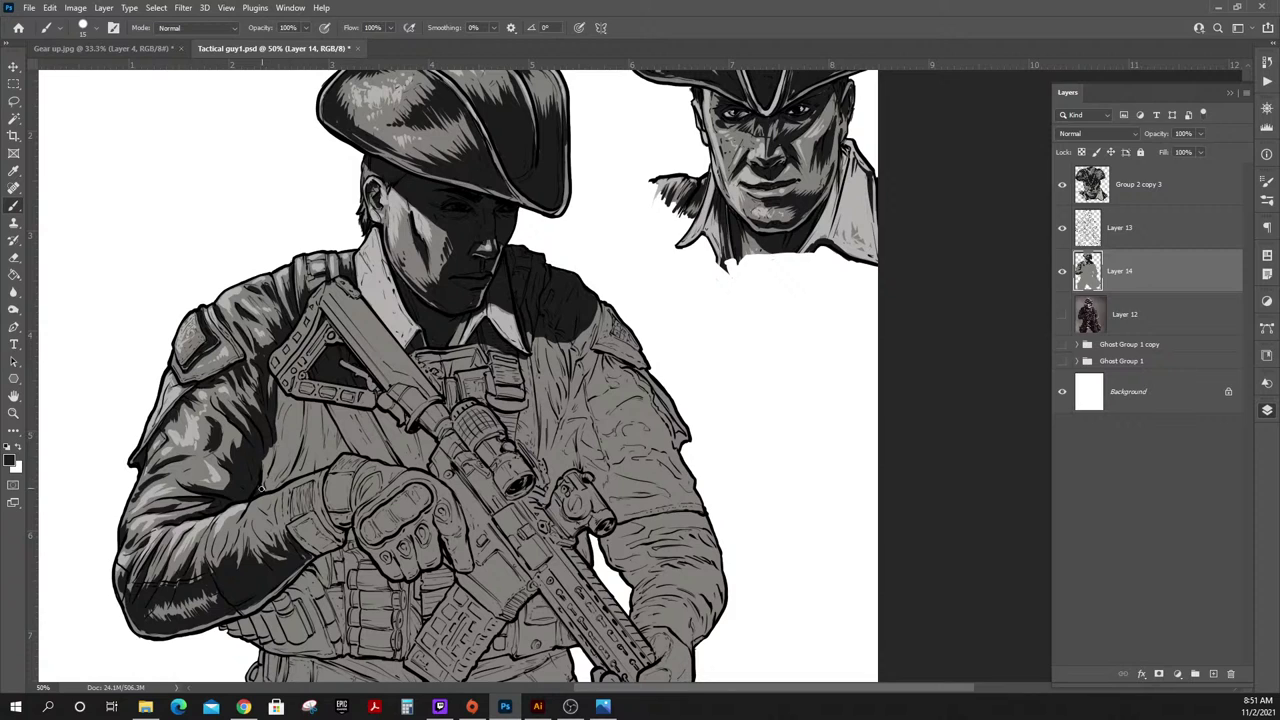
Sample the light grey and highlight the upper side of the forearm and the cuff near the glove.
{"action": "left_click", "coordinate": [229, 545], "text": "alt"}
{"action": "left_click_drag", "start_coordinate": [320, 479], "coordinate": [324, 511]}
{"action": "mouse_move", "coordinate": [288, 487]}
{"action": "left_mouse_down"}
{"action": "mouse_move", "coordinate": [318, 475]}
{"action": "mouse_move", "coordinate": [329, 495]}
{"action": "mouse_move", "coordinate": [280, 497]}
{"action": "left_mouse_up"}
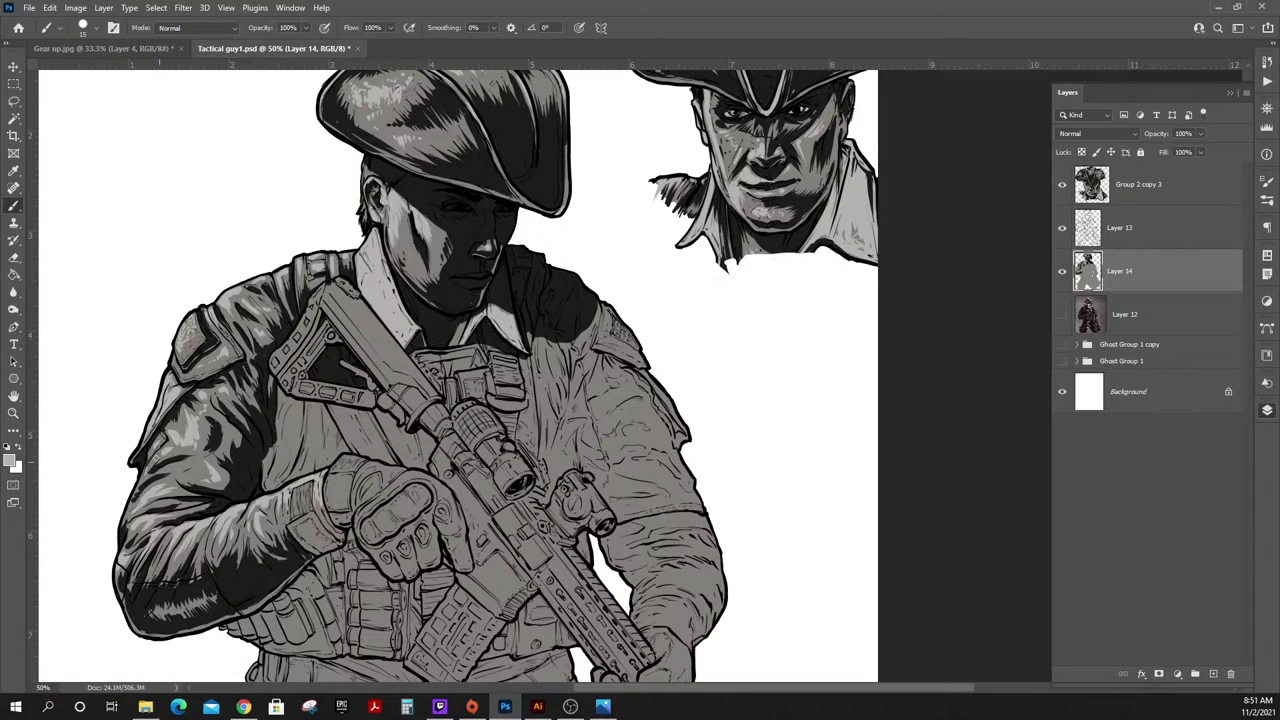
Darken the cuff's strap details and edge with the shadow tone, and touch up the upper sleeve with light grey highlights.
{"action": "left_click", "coordinate": [235, 587], "text": "alt"}
{"action": "mouse_move", "coordinate": [213, 568]}
{"action": "left_mouse_down"}
{"action": "mouse_move", "coordinate": [272, 524]}
{"action": "mouse_move", "coordinate": [283, 548]}
{"action": "mouse_move", "coordinate": [268, 526]}
{"action": "mouse_move", "coordinate": [282, 548]}
{"action": "mouse_move", "coordinate": [289, 532]}
{"action": "mouse_move", "coordinate": [271, 510]}
{"action": "mouse_move", "coordinate": [296, 496]}
{"action": "mouse_move", "coordinate": [309, 518]}
{"action": "mouse_move", "coordinate": [294, 490]}
{"action": "mouse_move", "coordinate": [294, 505]}
{"action": "mouse_move", "coordinate": [312, 481]}
{"action": "mouse_move", "coordinate": [292, 513]}
{"action": "left_mouse_up"}
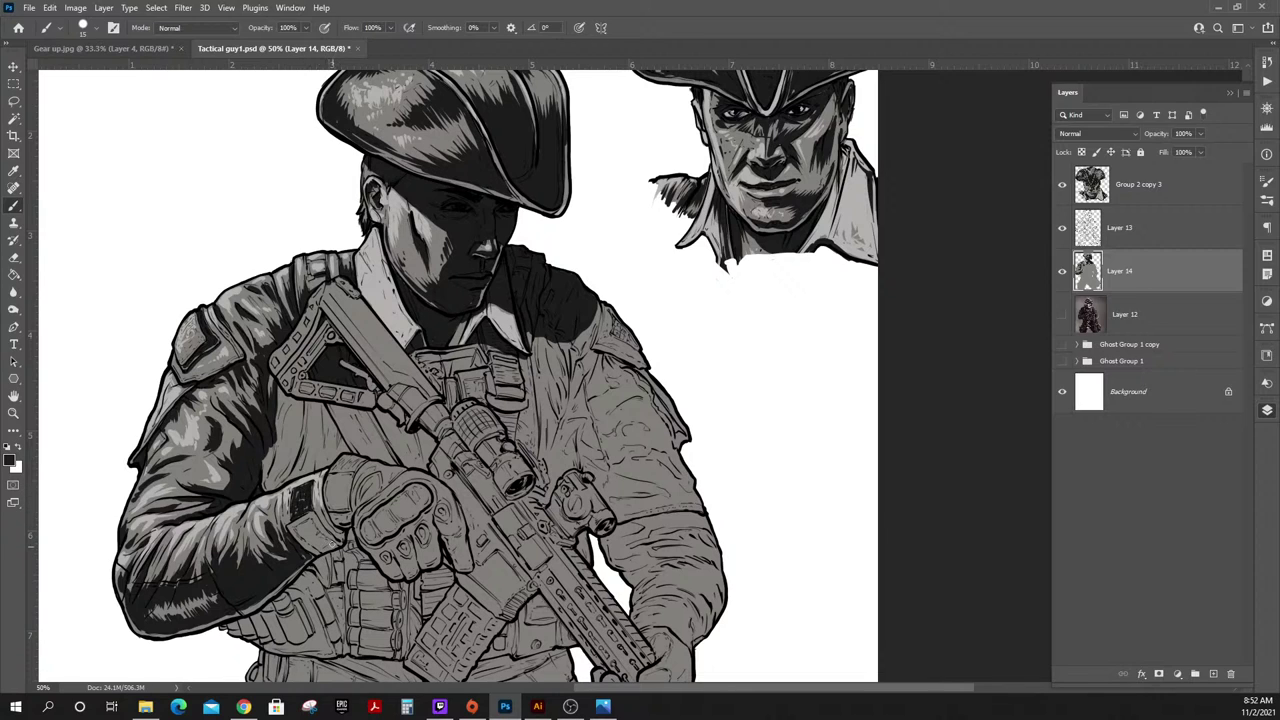
{"action": "left_click_drag", "start_coordinate": [311, 506], "coordinate": [304, 513]}
{"action": "left_click_drag", "start_coordinate": [297, 528], "coordinate": [308, 521]}
{"action": "left_click_drag", "start_coordinate": [336, 526], "coordinate": [330, 503]}
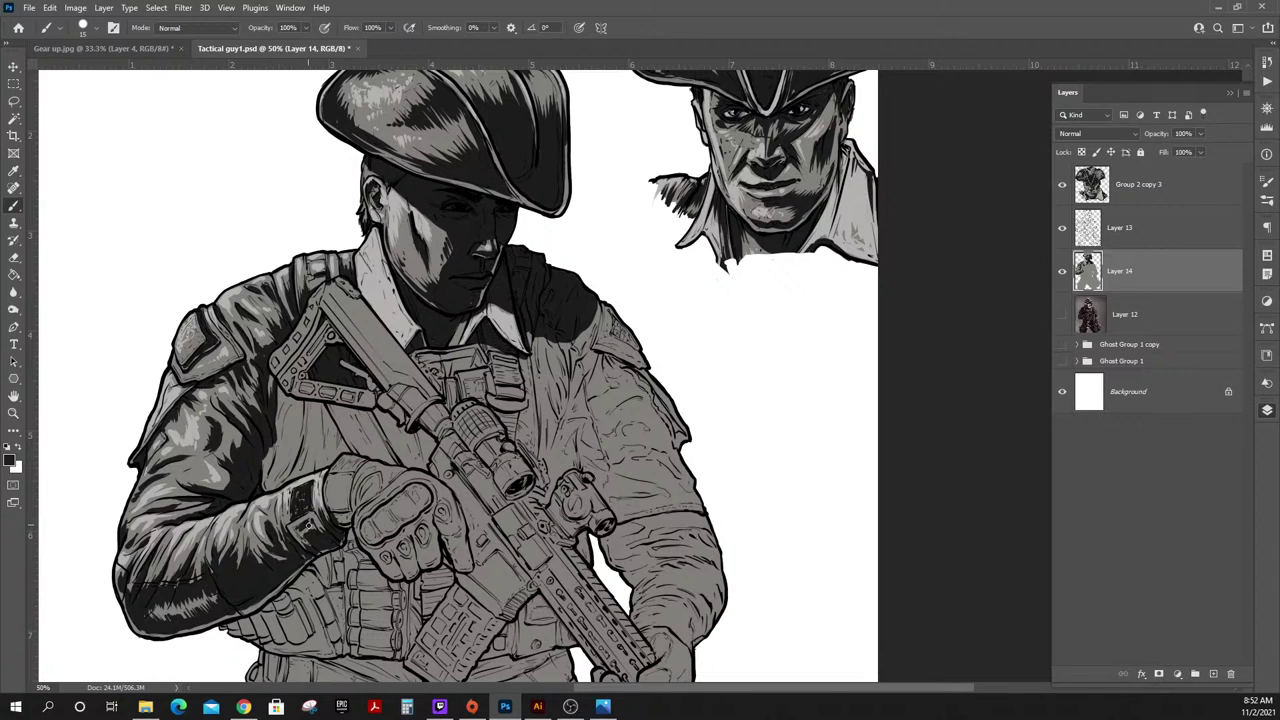
{"action": "left_click_drag", "start_coordinate": [314, 518], "coordinate": [309, 525]}
{"action": "left_click", "coordinate": [234, 511], "text": "alt"}
{"action": "mouse_move", "coordinate": [173, 468]}
{"action": "left_mouse_down"}
{"action": "mouse_move", "coordinate": [208, 472]}
{"action": "mouse_move", "coordinate": [184, 485]}
{"action": "mouse_move", "coordinate": [197, 471]}
{"action": "left_mouse_up"}
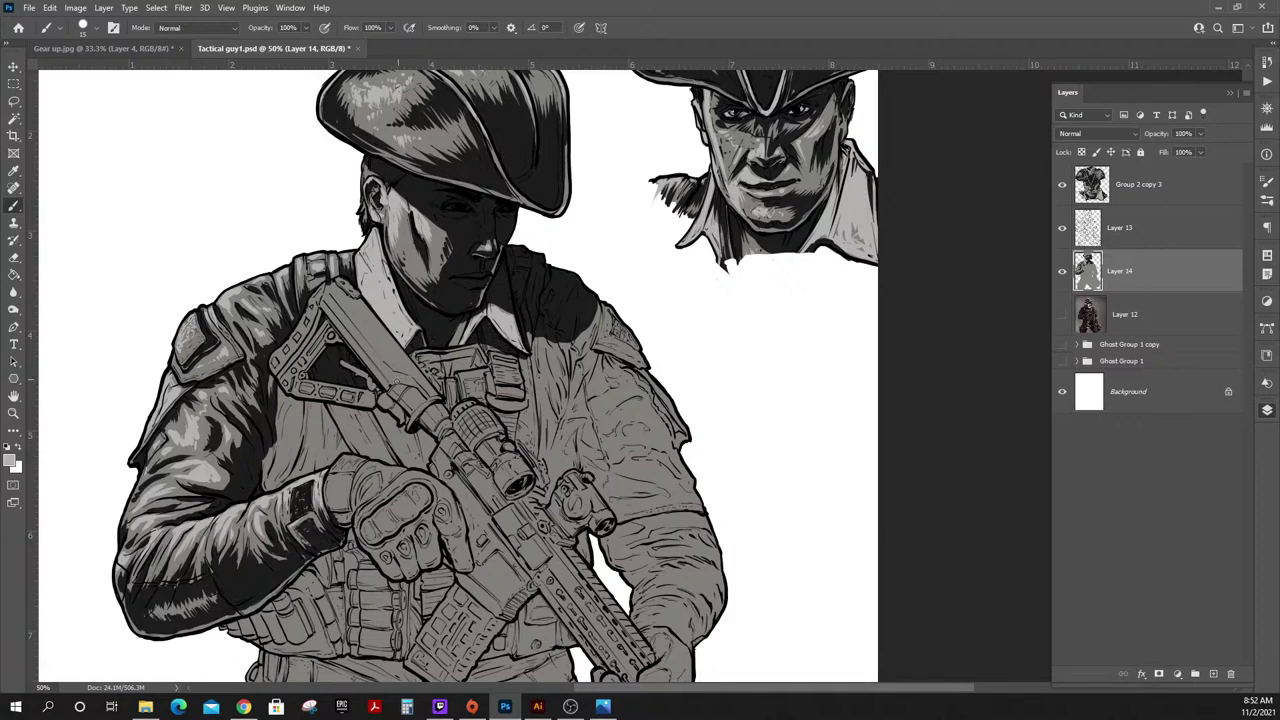
Paint a dark cast shadow below the rifle stock and dark fold strokes across the shirt above the forearm.
{"action": "left_click", "coordinate": [433, 313], "text": "alt"}
{"action": "mouse_move", "coordinate": [279, 395]}
{"action": "left_mouse_down"}
{"action": "mouse_move", "coordinate": [308, 414]}
{"action": "mouse_move", "coordinate": [382, 420]}
{"action": "mouse_move", "coordinate": [430, 452]}
{"action": "mouse_move", "coordinate": [422, 434]}
{"action": "mouse_move", "coordinate": [431, 453]}
{"action": "left_mouse_up"}
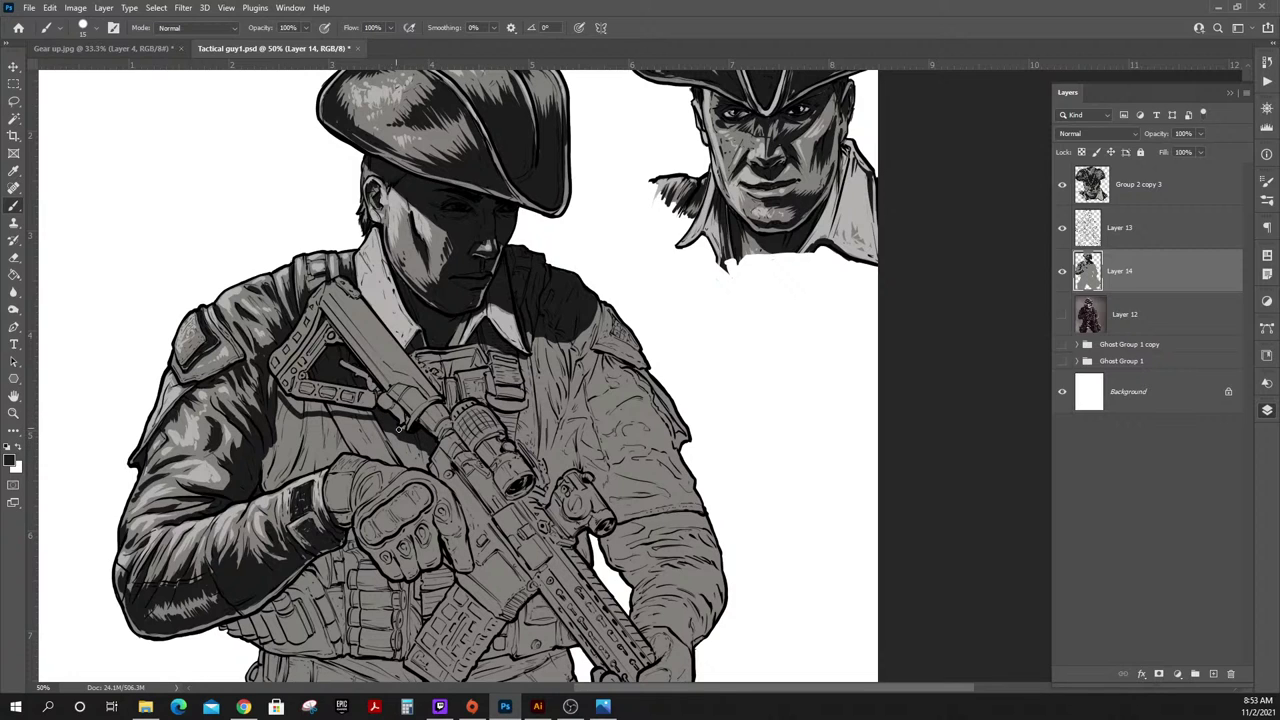
{"action": "mouse_move", "coordinate": [406, 413]}
{"action": "left_mouse_down"}
{"action": "mouse_move", "coordinate": [307, 408]}
{"action": "mouse_move", "coordinate": [280, 389]}
{"action": "mouse_move", "coordinate": [294, 459]}
{"action": "left_mouse_up"}
{"action": "mouse_move", "coordinate": [302, 413]}
{"action": "left_mouse_down"}
{"action": "mouse_move", "coordinate": [297, 438]}
{"action": "mouse_move", "coordinate": [296, 416]}
{"action": "mouse_move", "coordinate": [284, 437]}
{"action": "left_mouse_up"}
{"action": "mouse_move", "coordinate": [267, 481]}
{"action": "left_mouse_down"}
{"action": "mouse_move", "coordinate": [288, 438]}
{"action": "mouse_move", "coordinate": [279, 482]}
{"action": "mouse_move", "coordinate": [332, 349]}
{"action": "mouse_move", "coordinate": [358, 405]}
{"action": "mouse_move", "coordinate": [316, 420]}
{"action": "mouse_move", "coordinate": [304, 465]}
{"action": "mouse_move", "coordinate": [317, 416]}
{"action": "mouse_move", "coordinate": [303, 471]}
{"action": "mouse_move", "coordinate": [317, 470]}
{"action": "mouse_move", "coordinate": [317, 436]}
{"action": "mouse_move", "coordinate": [324, 459]}
{"action": "mouse_move", "coordinate": [324, 414]}
{"action": "mouse_move", "coordinate": [325, 453]}
{"action": "mouse_move", "coordinate": [337, 434]}
{"action": "mouse_move", "coordinate": [348, 452]}
{"action": "mouse_move", "coordinate": [333, 461]}
{"action": "mouse_move", "coordinate": [349, 419]}
{"action": "mouse_move", "coordinate": [338, 422]}
{"action": "mouse_move", "coordinate": [382, 435]}
{"action": "left_mouse_up"}
{"action": "left_click_drag", "start_coordinate": [384, 465], "coordinate": [387, 445]}
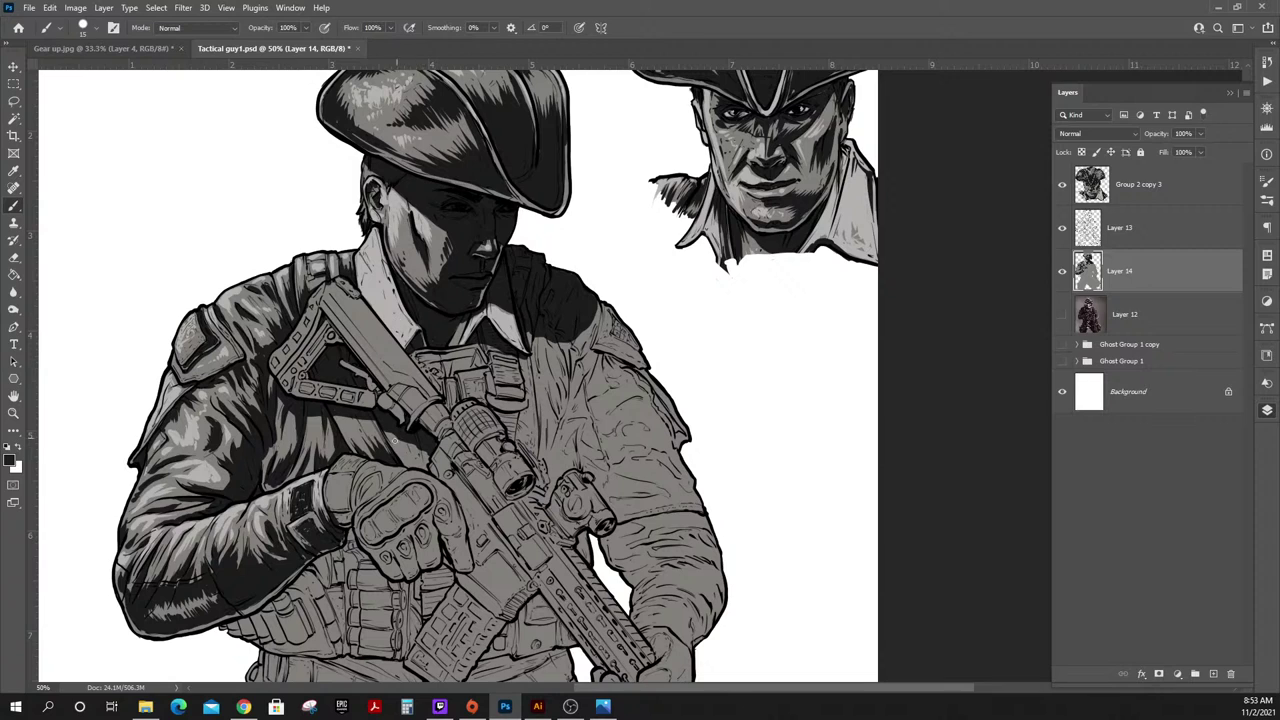
{"action": "left_click_drag", "start_coordinate": [404, 464], "coordinate": [388, 432]}
Sample the collar's light grey to highlight the shirt folds below the rifle stock, and resample the dark shadow tone.
{"action": "left_click", "coordinate": [379, 298], "text": "alt"}
{"action": "left_click", "coordinate": [249, 576], "text": "alt"}
{"action": "key", "text": "alt+Tab"}
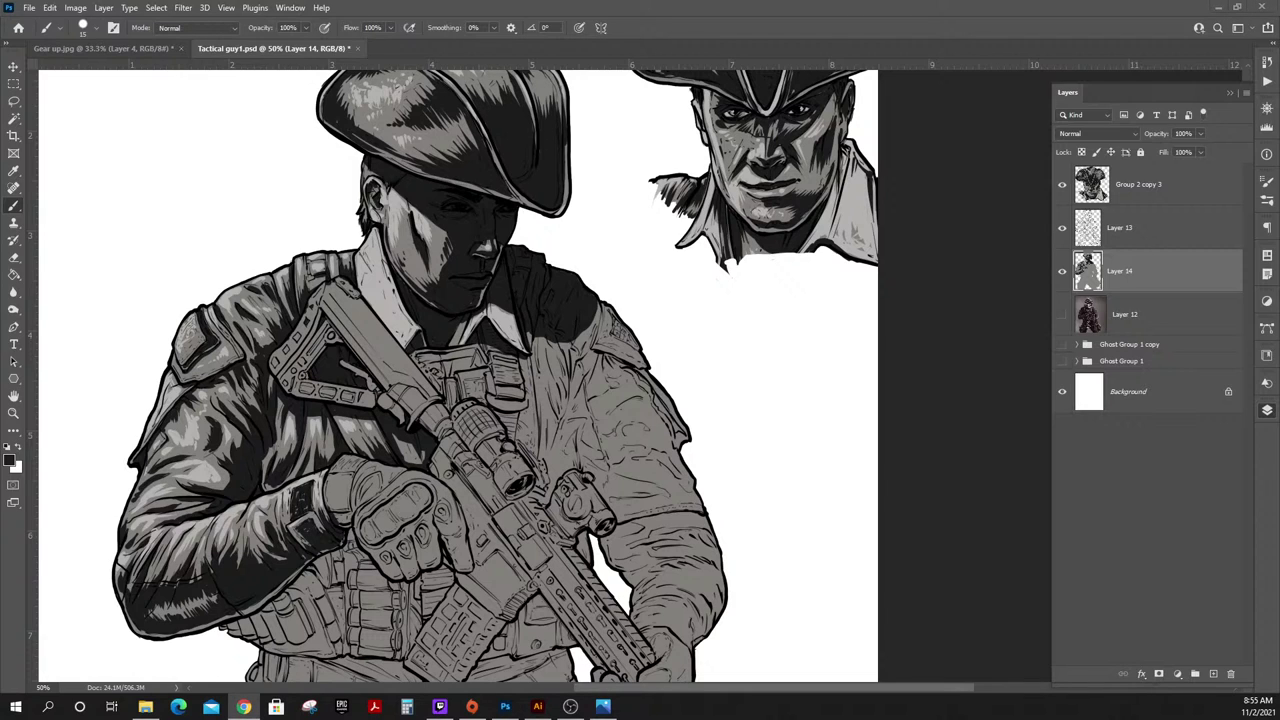